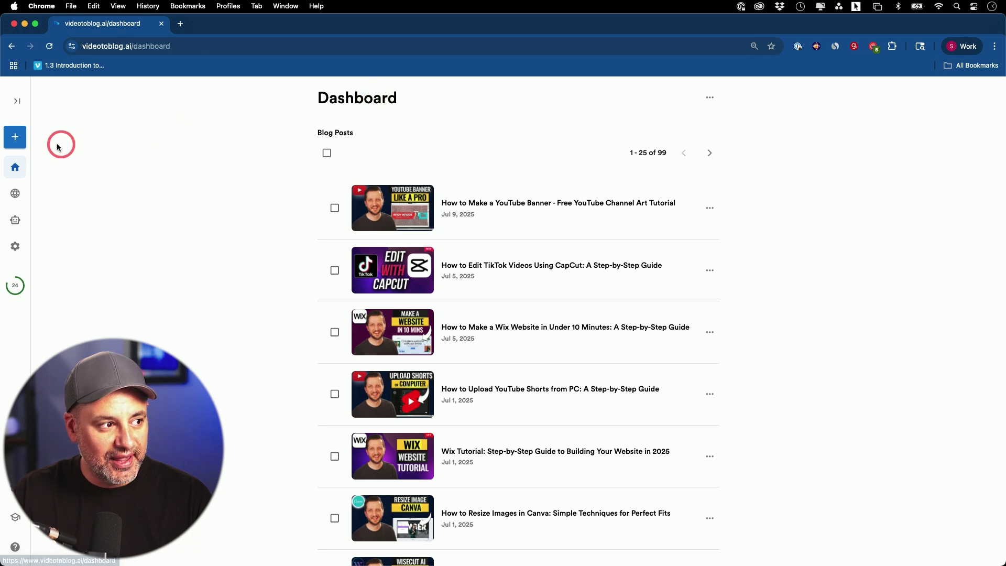
Open the Create Blog Post form with the blue + button in the dashboard sidebar
click(15, 141)
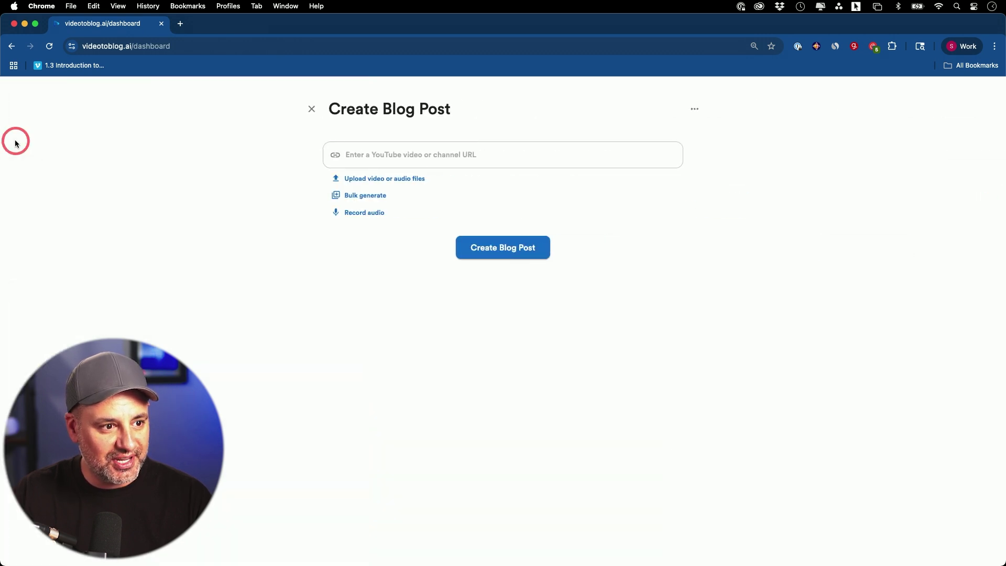
Put the cursor in the 'Enter a YouTube video or channel URL' field
click(386, 156)
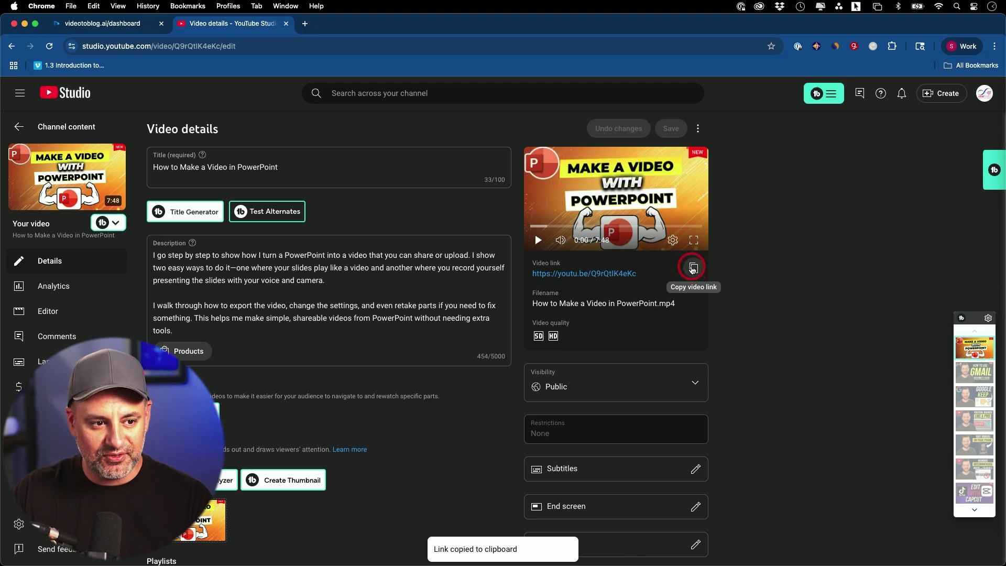
Paste the 'How to Make a Video in PowerPoint' YouTube link into the URL field
key(ctrl+shift+Tab)
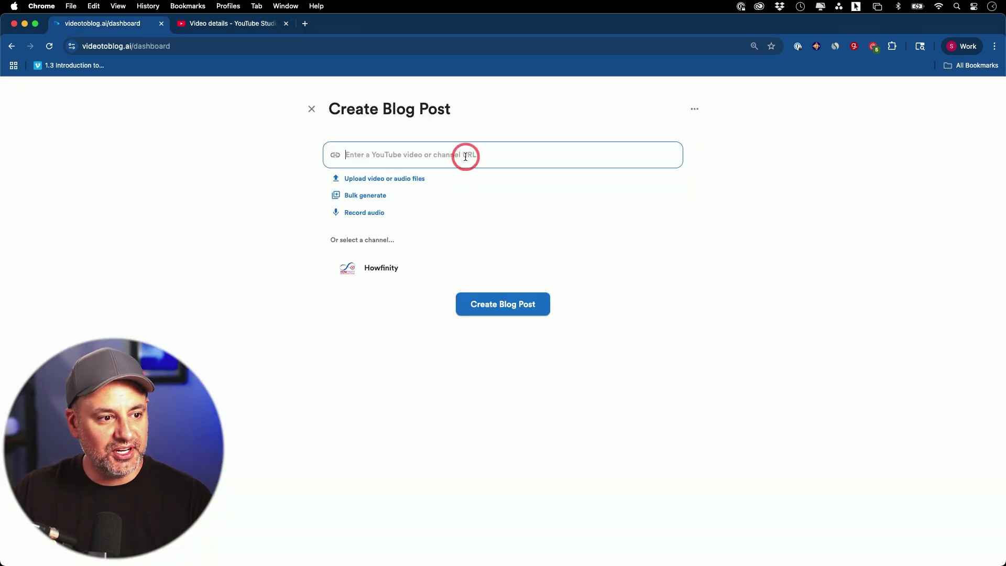
key(super+v)
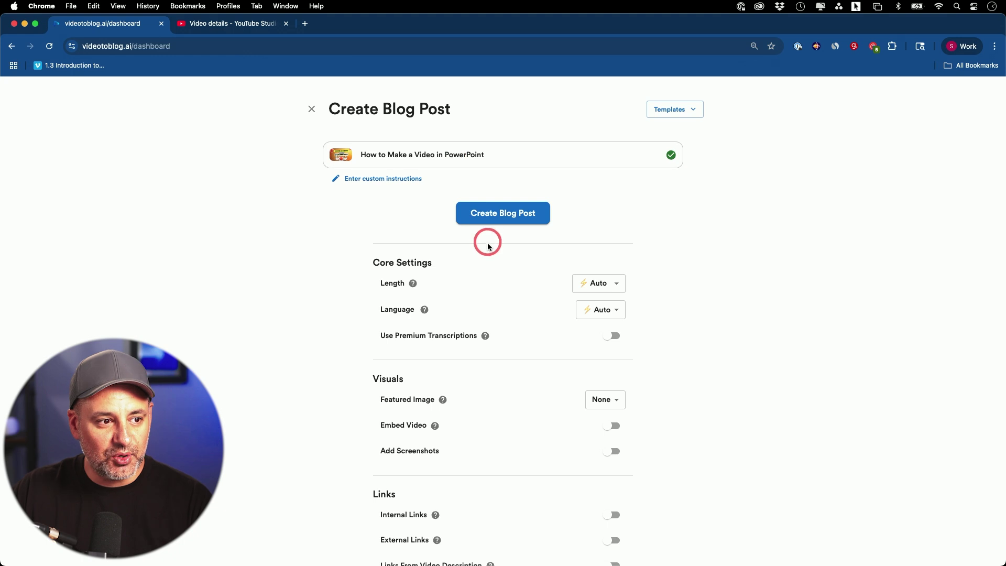
click(498, 222)
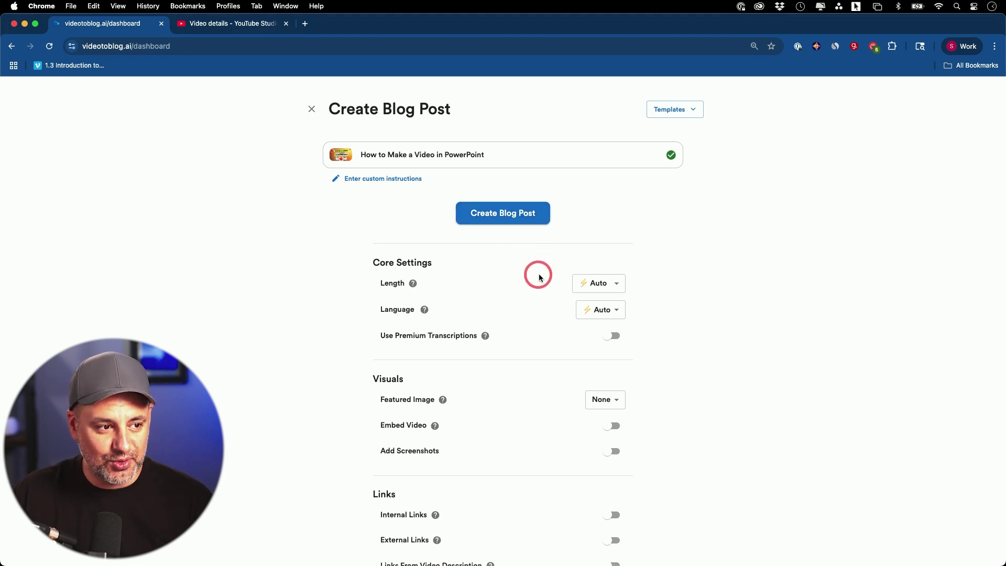
Keep blog Length on Auto and switch Premium Transcriptions on
click(594, 286)
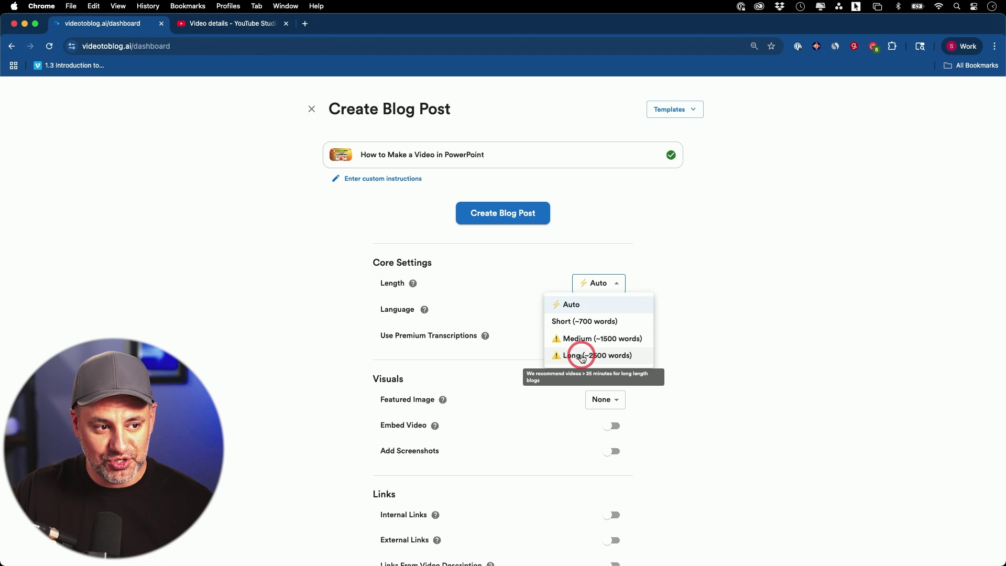
click(789, 399)
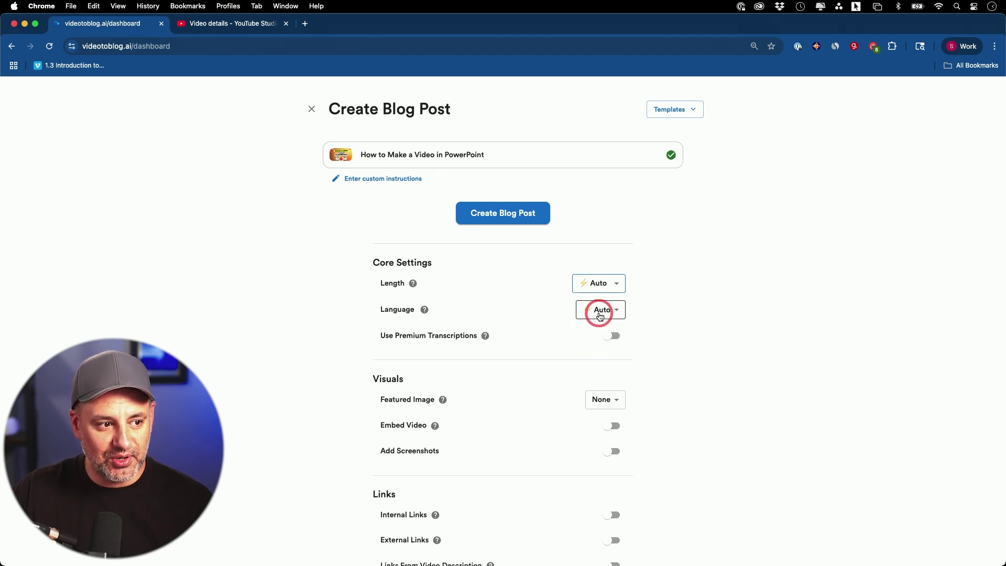
click(612, 335)
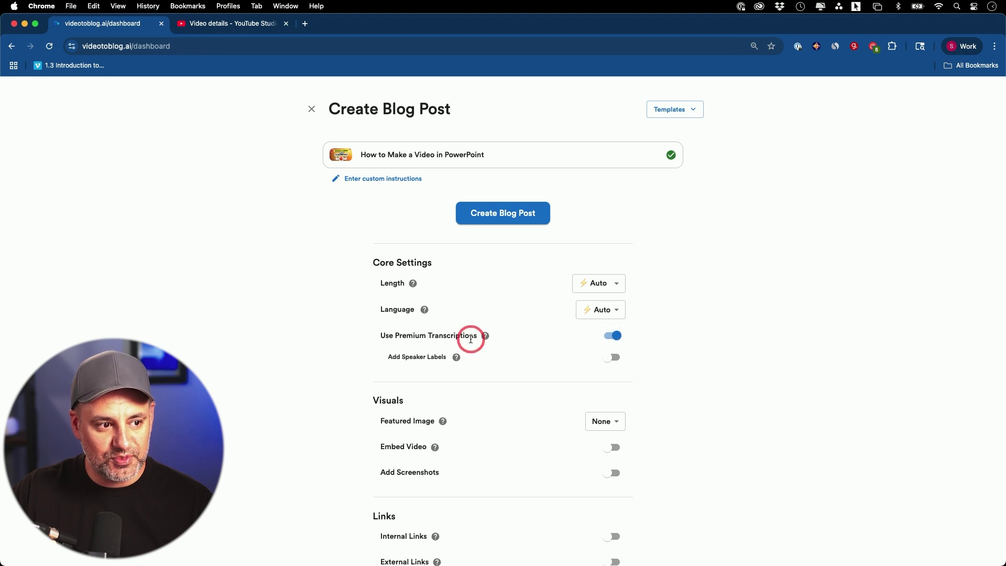
Turn Premium Transcriptions off, set Featured Image to Video Thumbnail, and enable Add Screenshots
click(612, 335)
scroll(652, 351, down, 3)
scroll(652, 351, down, 2)
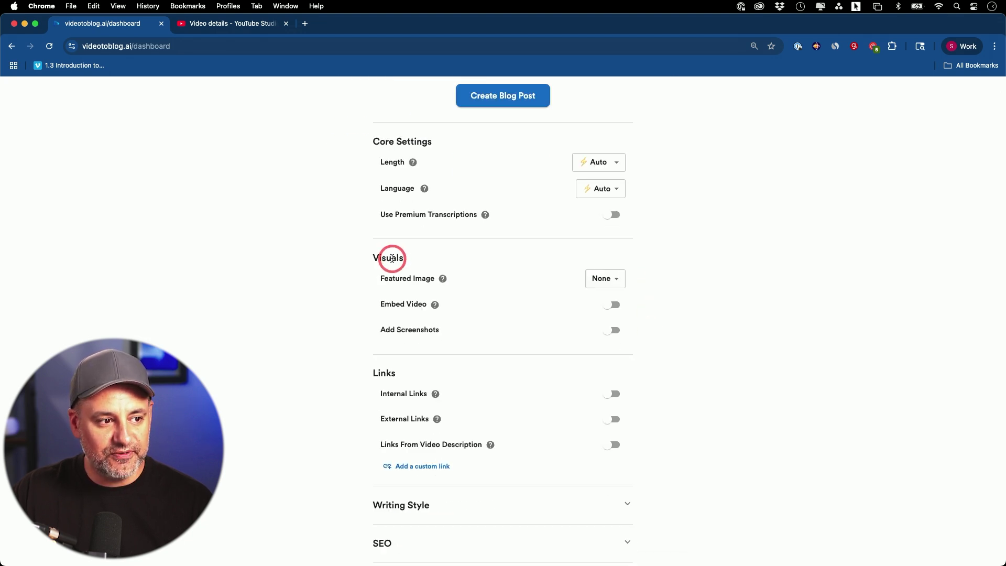
click(608, 279)
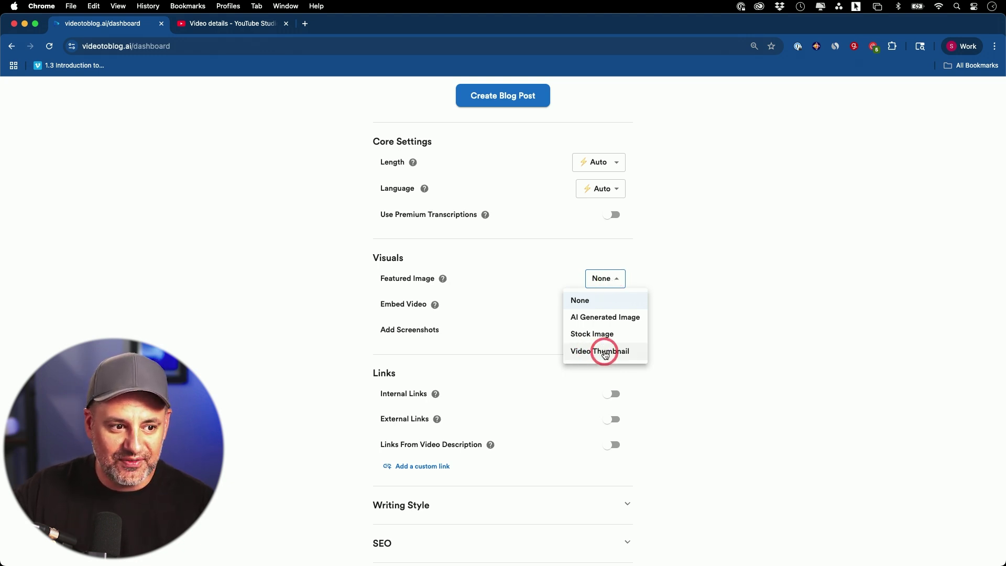
click(603, 354)
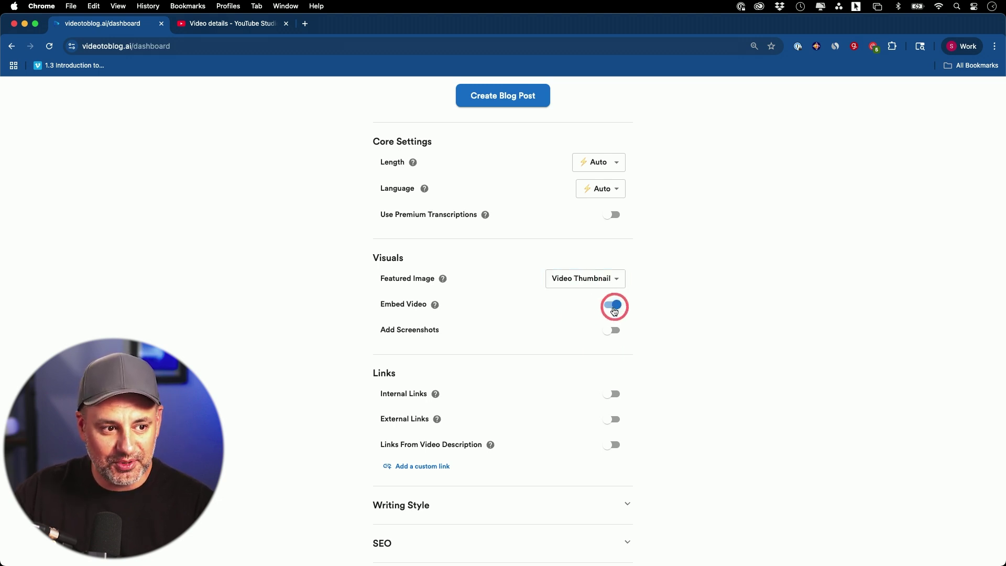
click(616, 331)
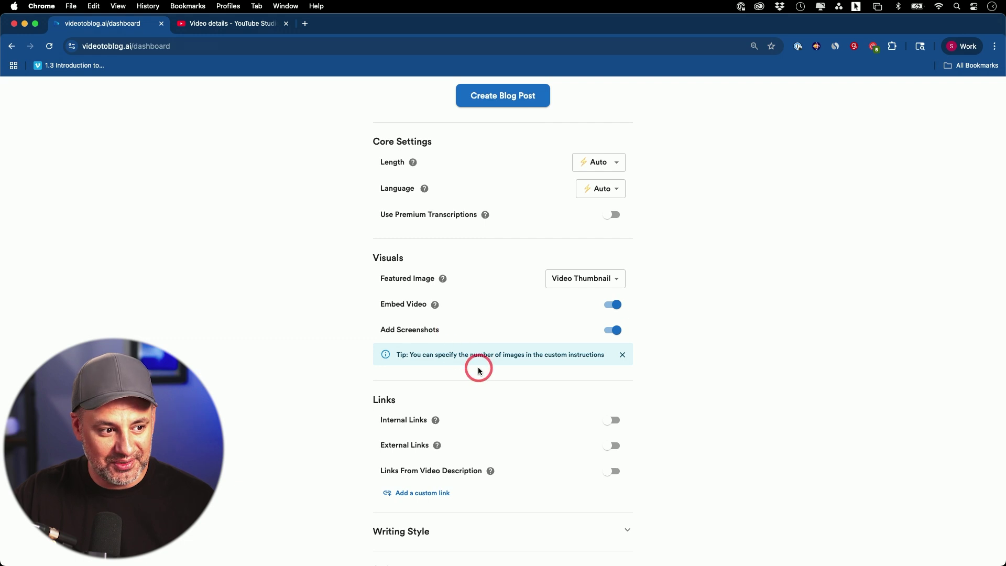
Enable Internal Links (howfinity.com) and External Links, leaving Links From Video Description off
scroll(488, 367, down, 2)
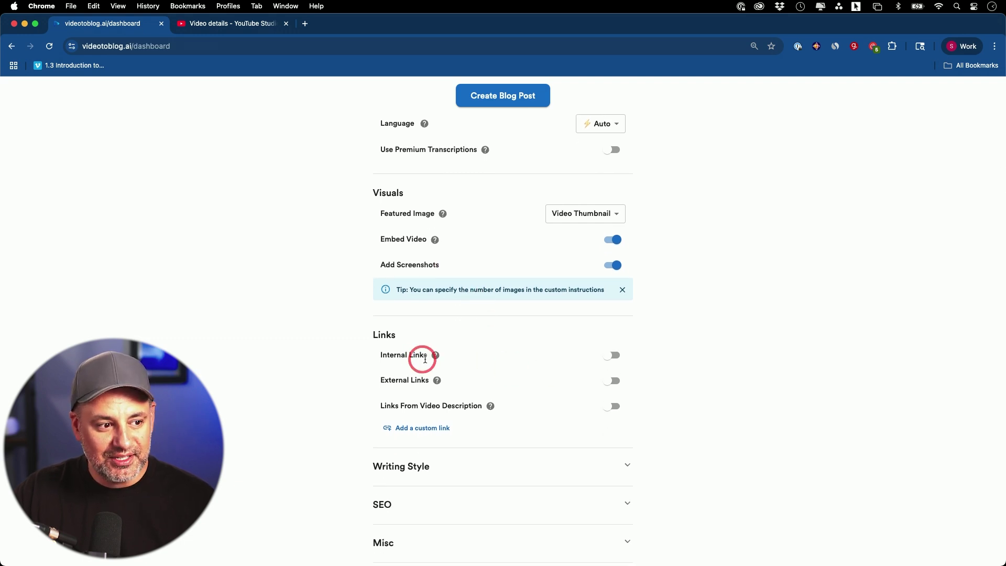
click(615, 356)
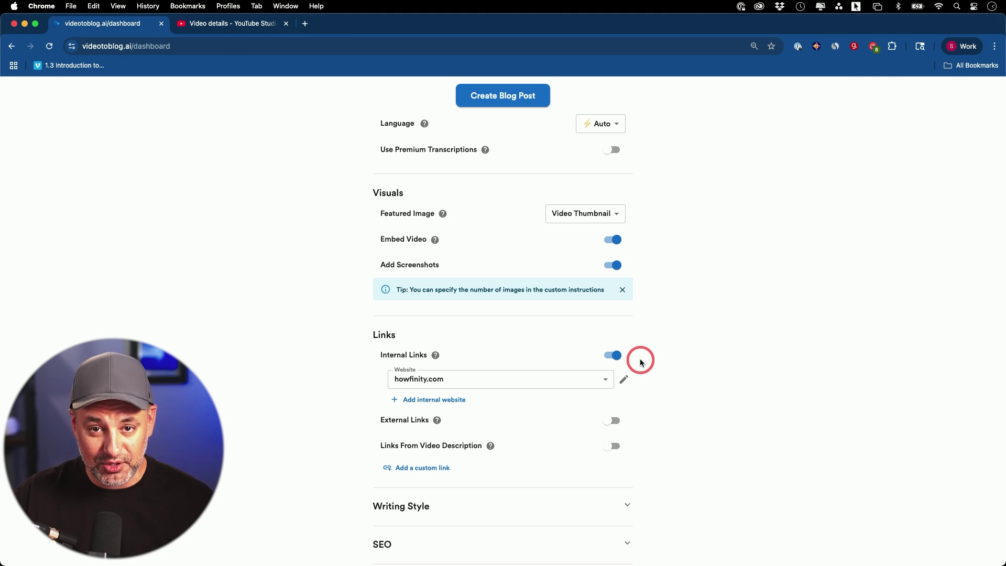
scroll(641, 362, down, 1)
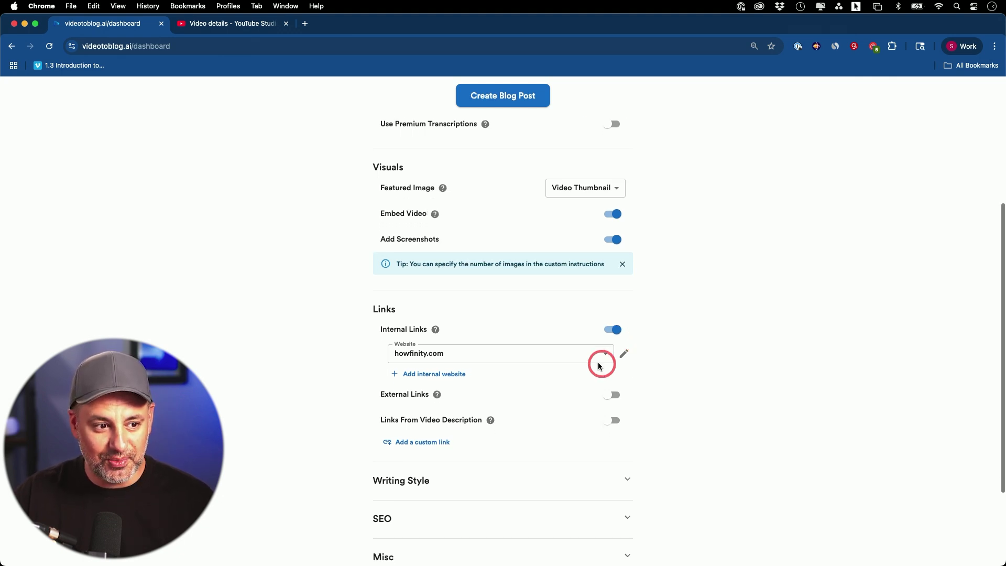
click(612, 396)
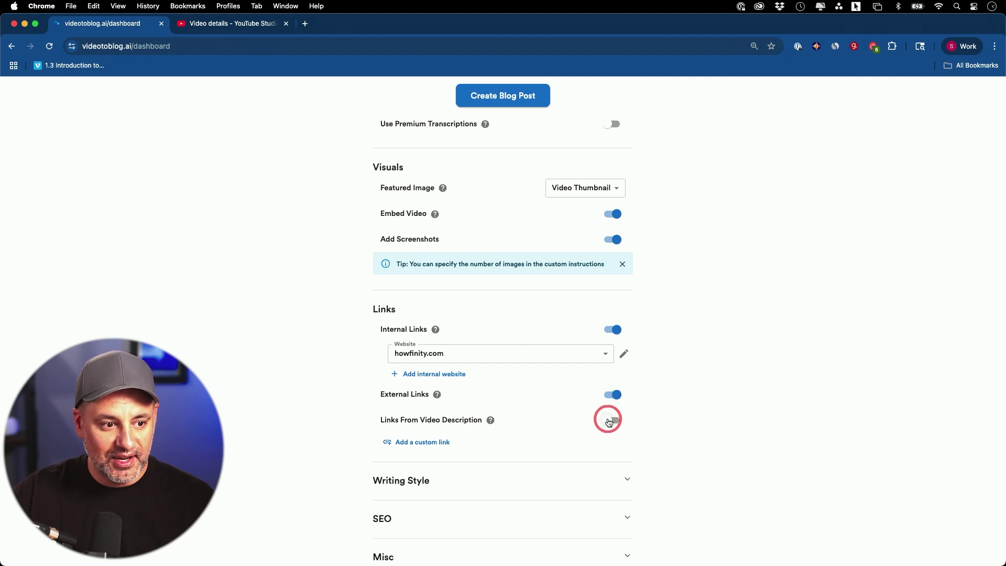
click(615, 423)
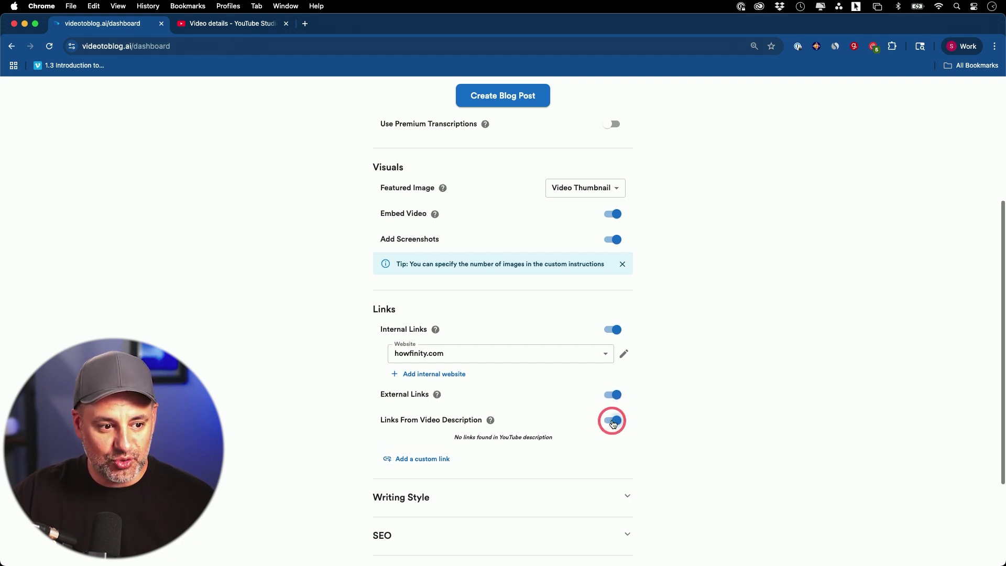
click(620, 421)
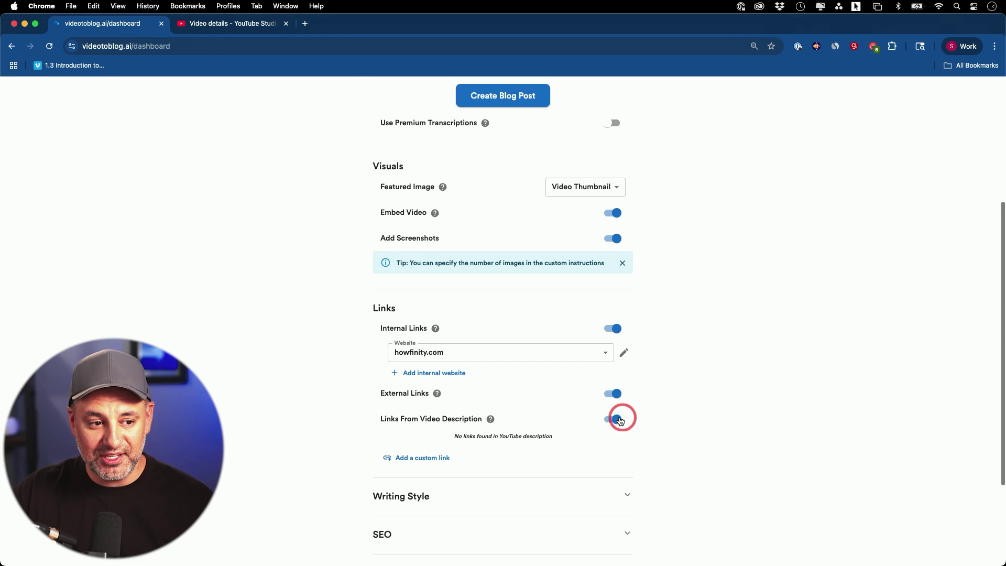
Expand the Writing Style section
scroll(678, 422, down, 3)
click(567, 390)
scroll(672, 402, down, 3)
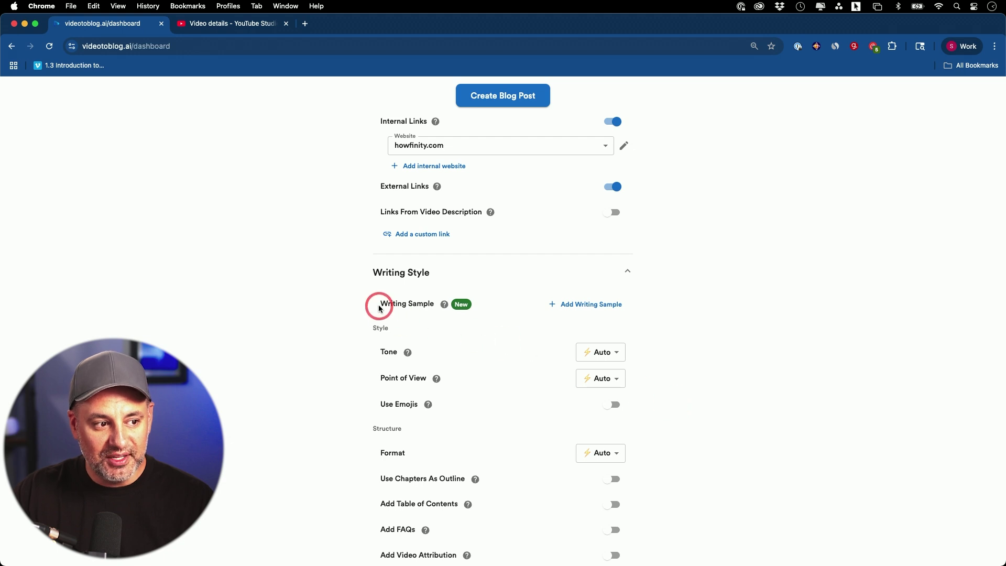
Leave Tone, Point of View and Format on Auto and switch on Add FAQs
drag(378, 305, 425, 305)
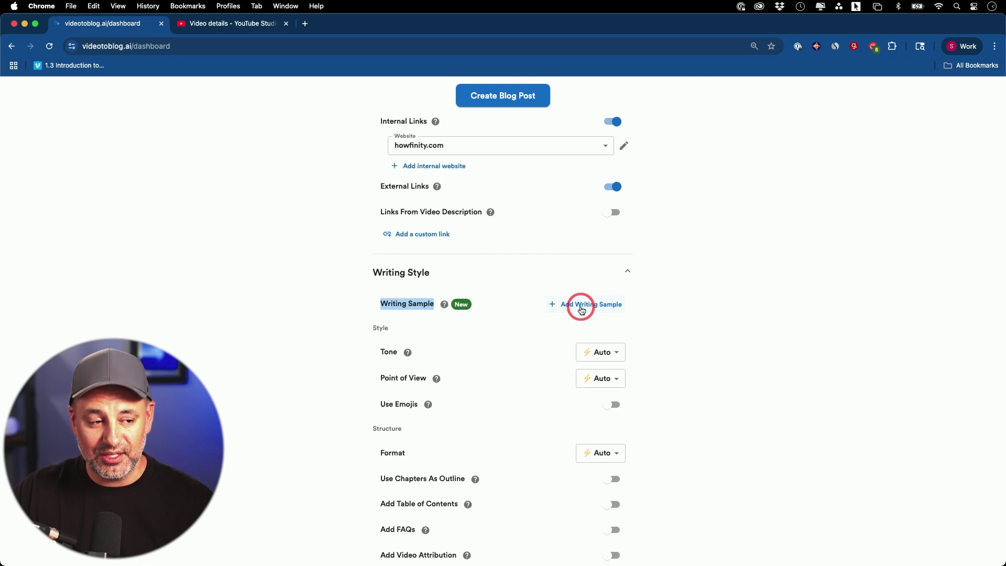
scroll(656, 333, down, 2)
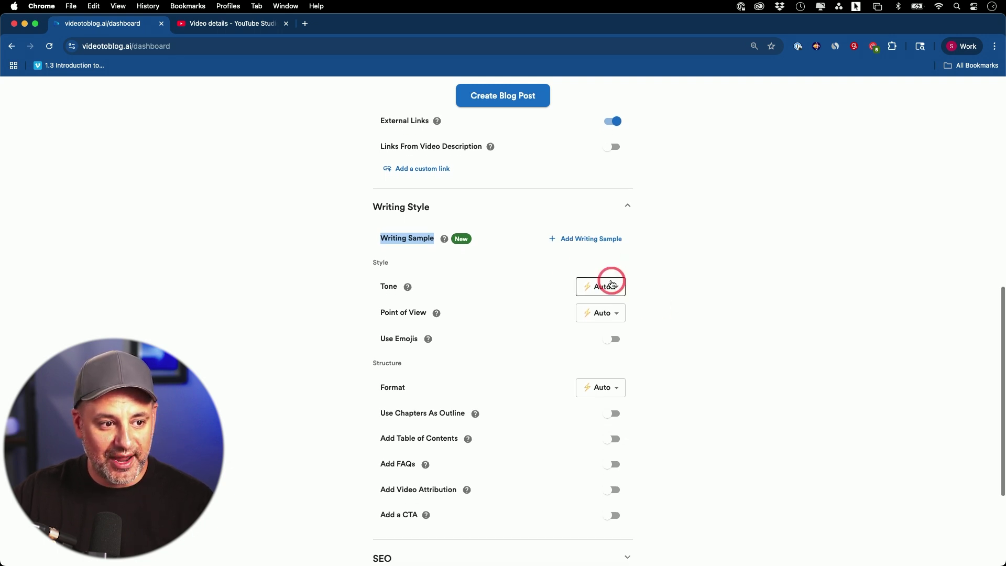
click(611, 286)
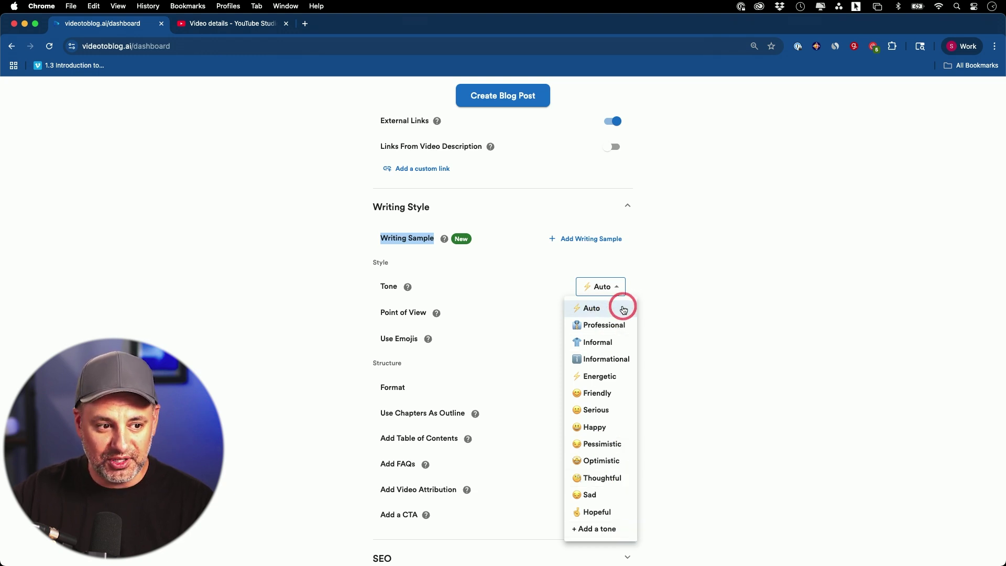
click(718, 270)
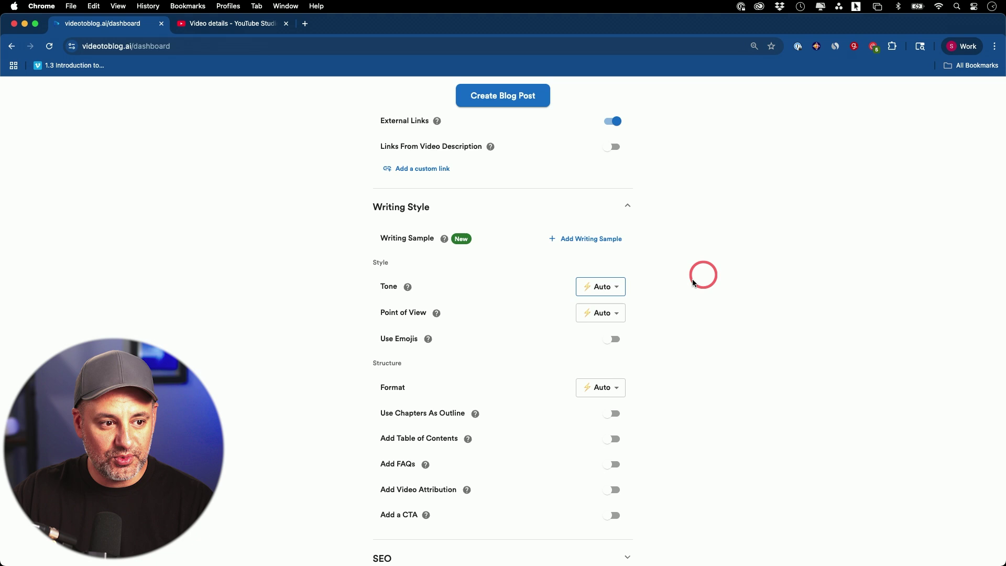
click(616, 312)
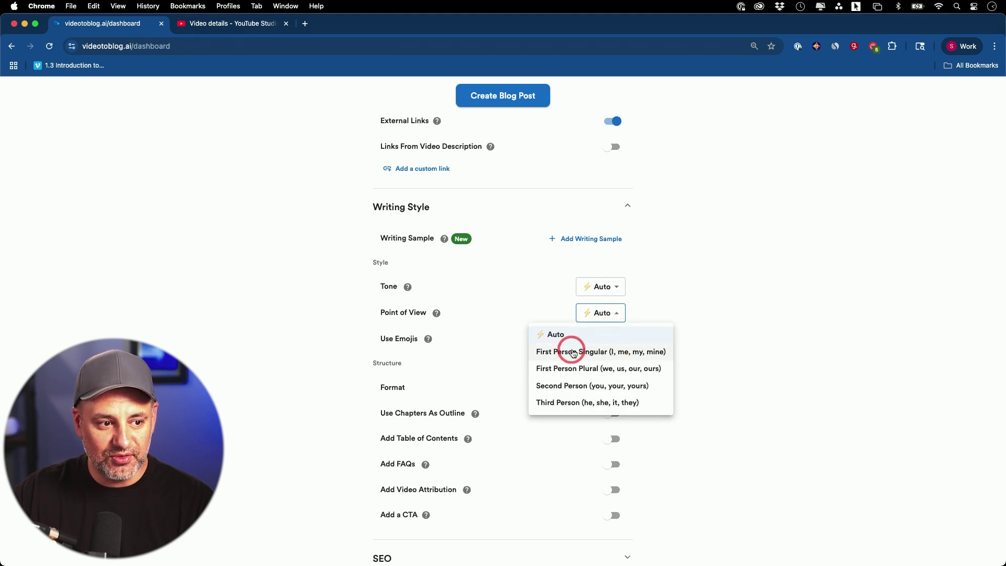
click(757, 322)
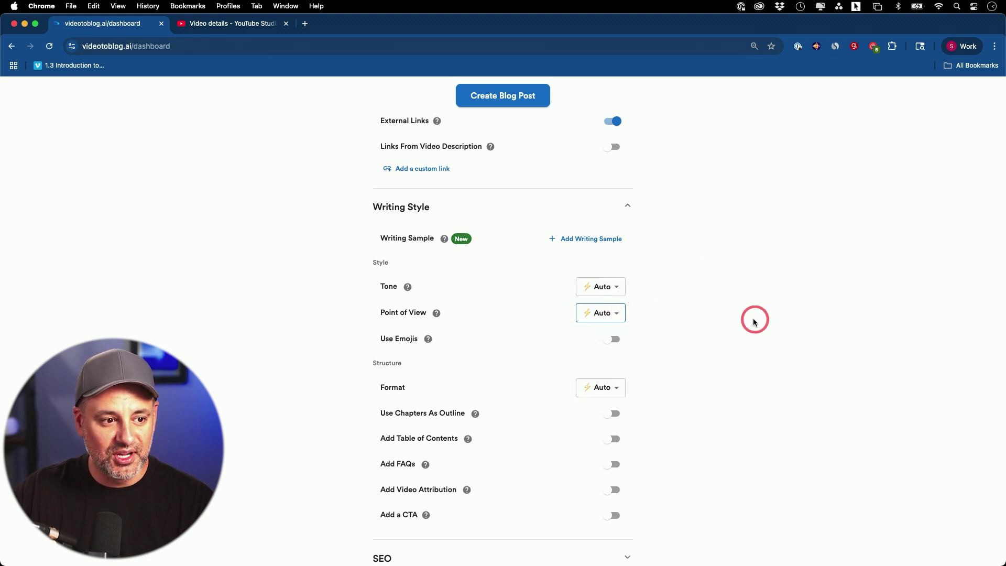
click(606, 389)
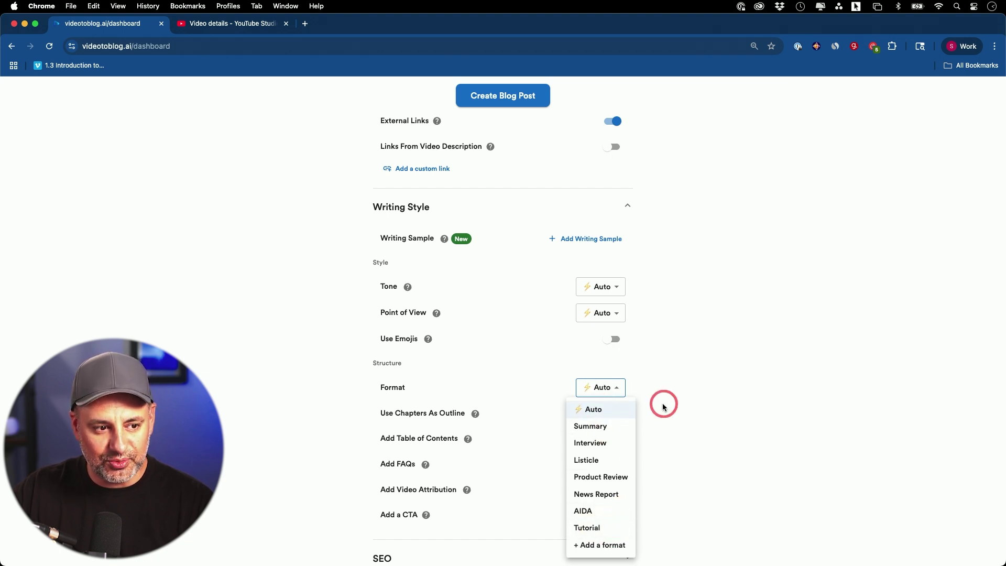
click(620, 400)
scroll(693, 384, down, 3)
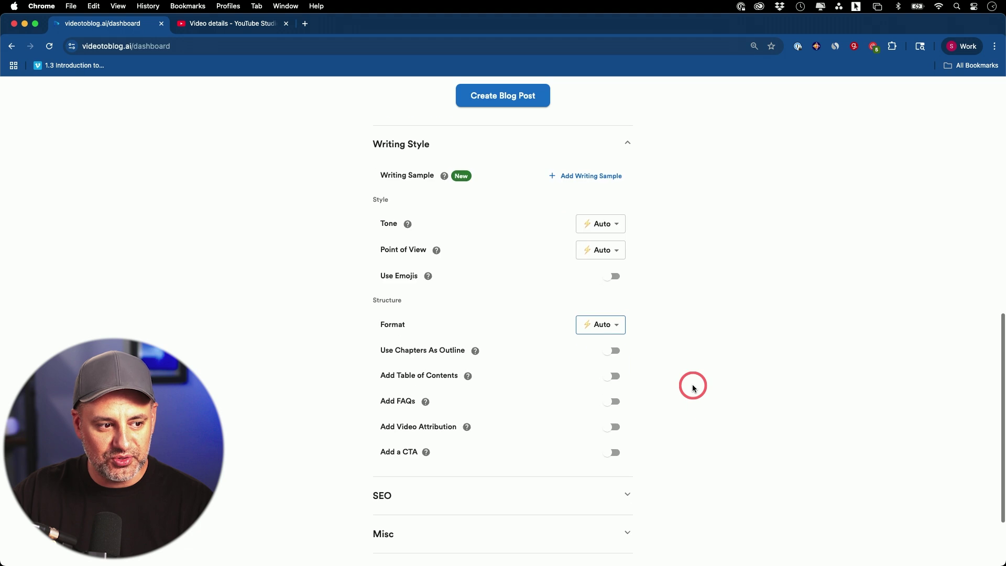
click(608, 402)
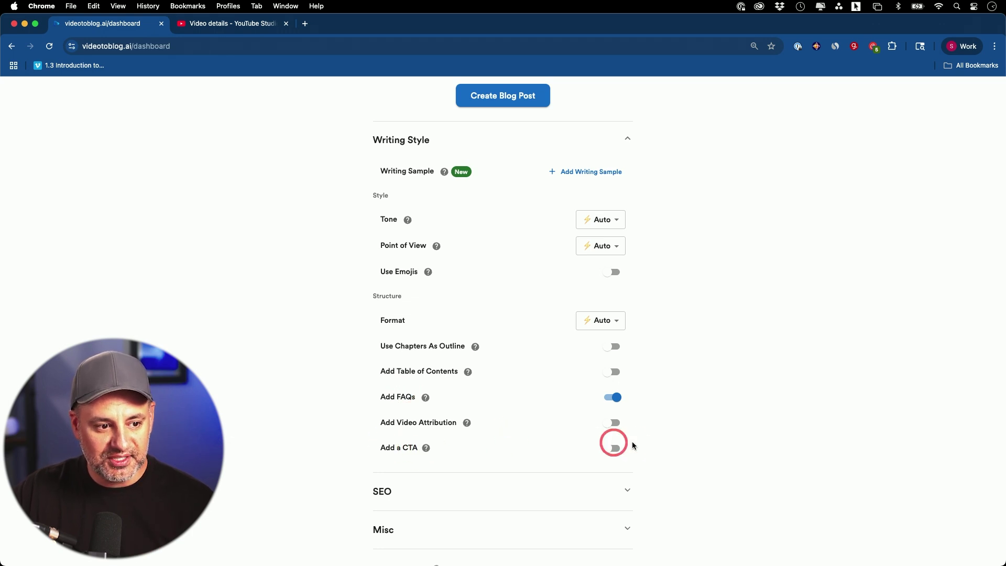
Paste 'make a video in powerpoint' as Primary Keyphrase, leaving Misc time range at 00:00–07:48
scroll(603, 440, down, 2)
click(536, 419)
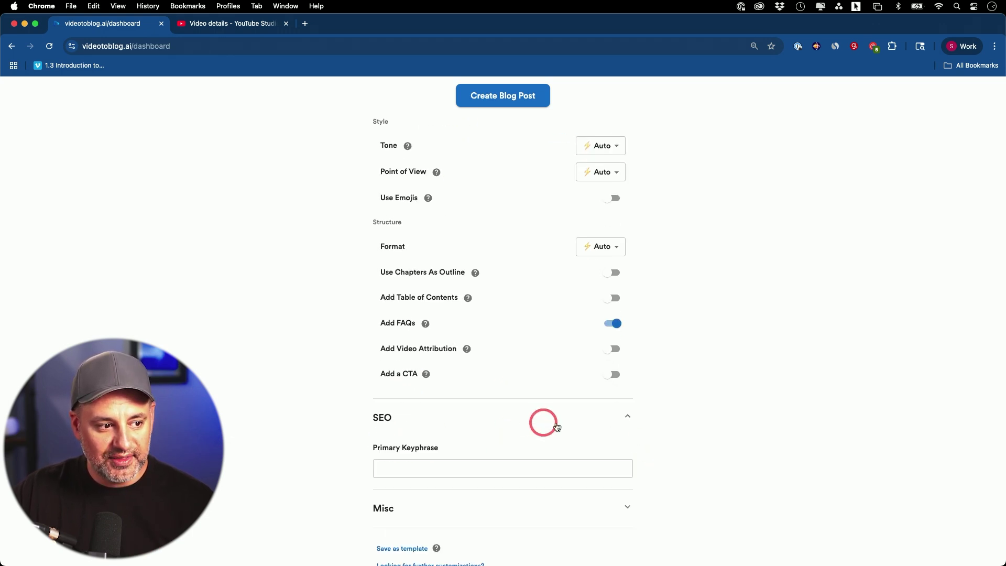
scroll(659, 426, down, 2)
click(411, 396)
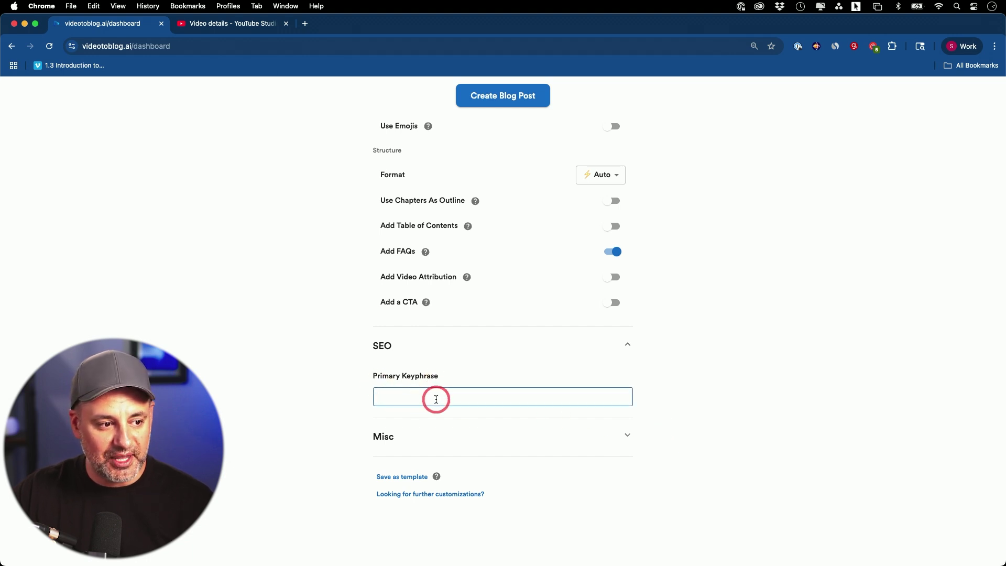
text(make a video in powerpoint)
click(497, 440)
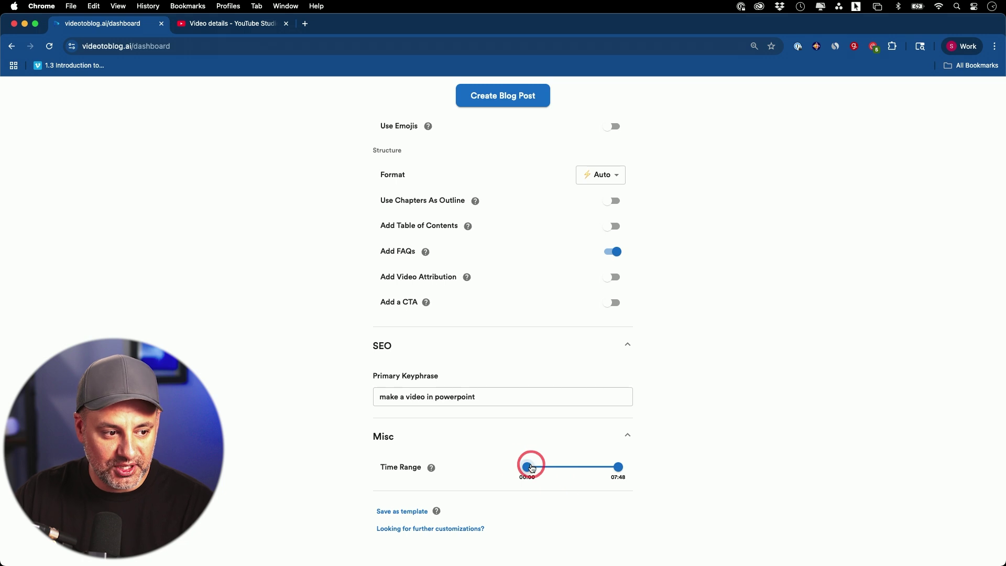
click(511, 437)
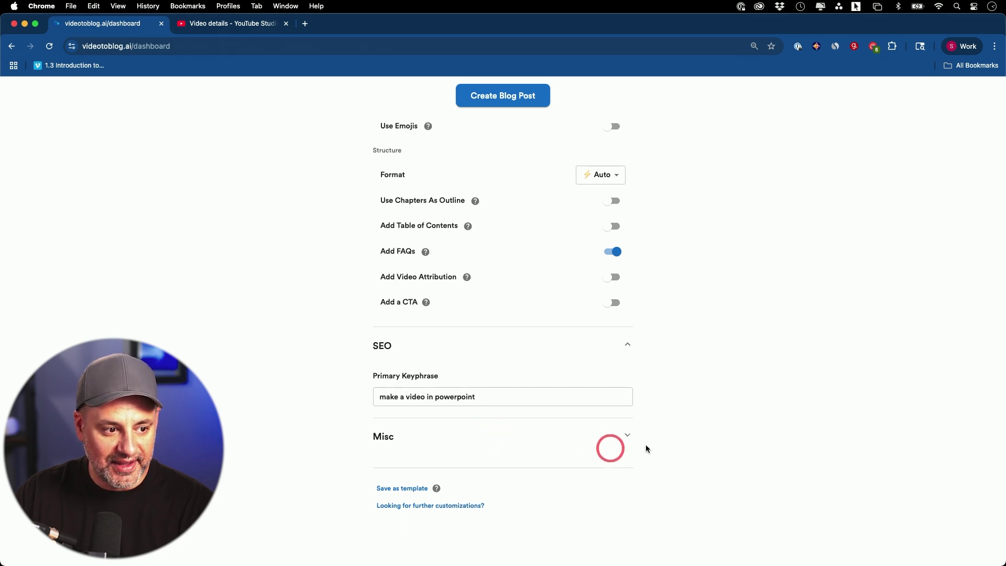
scroll(655, 441, up, 3)
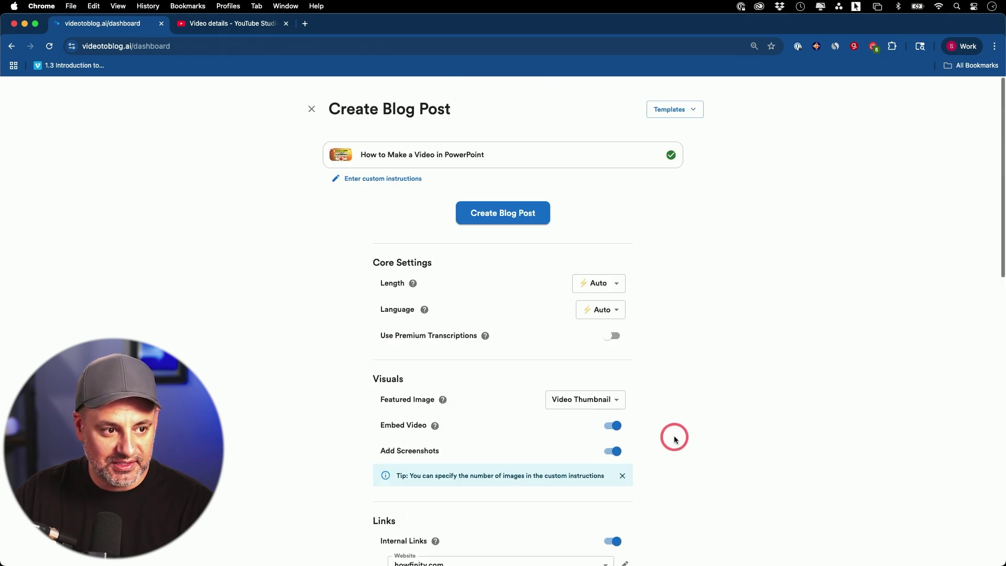
Leave custom instructions blank and generate 'How to Make a Video in PowerPoint: A Step-by-Step Guide'
click(370, 188)
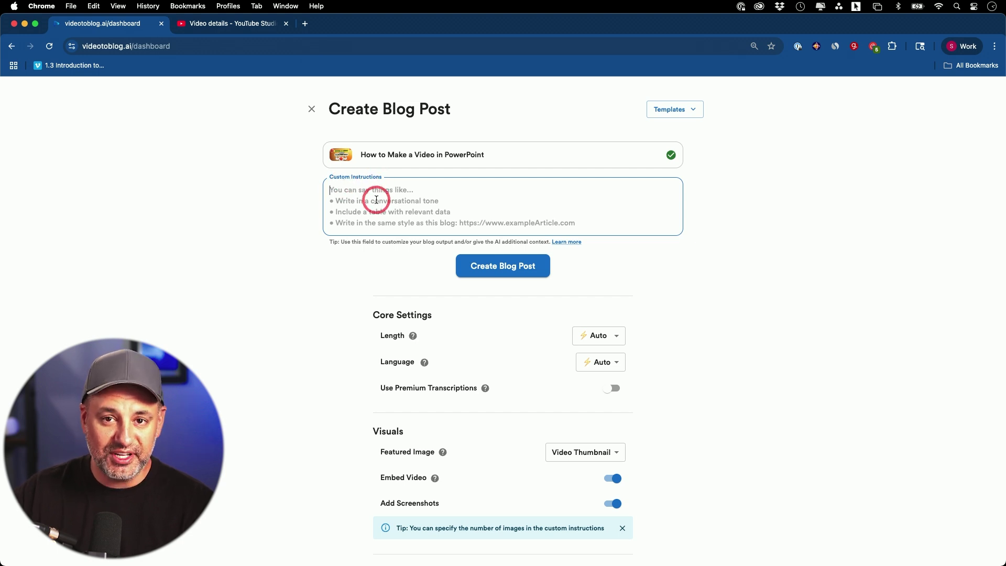
scroll(550, 315, down, 15)
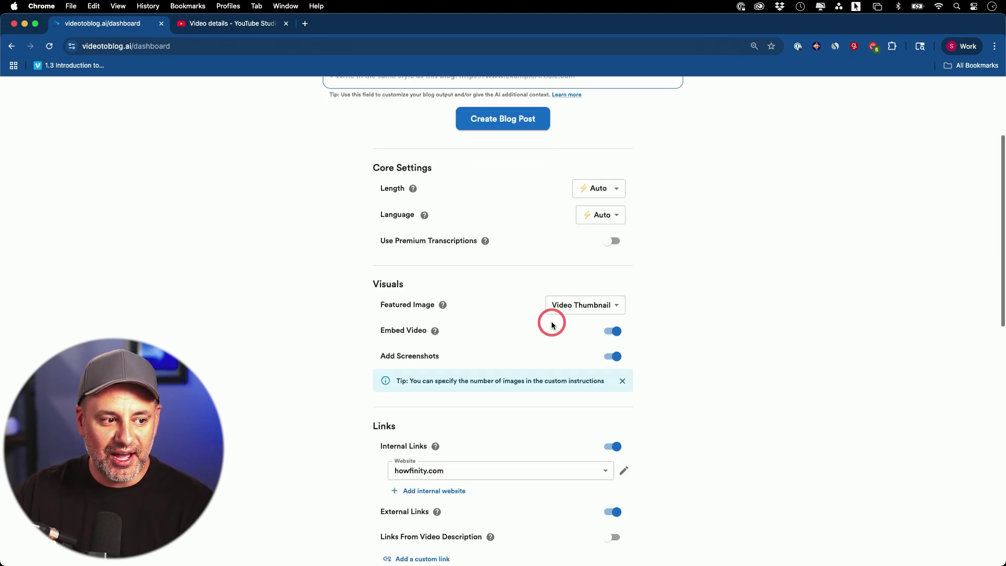
scroll(537, 294, up, 15)
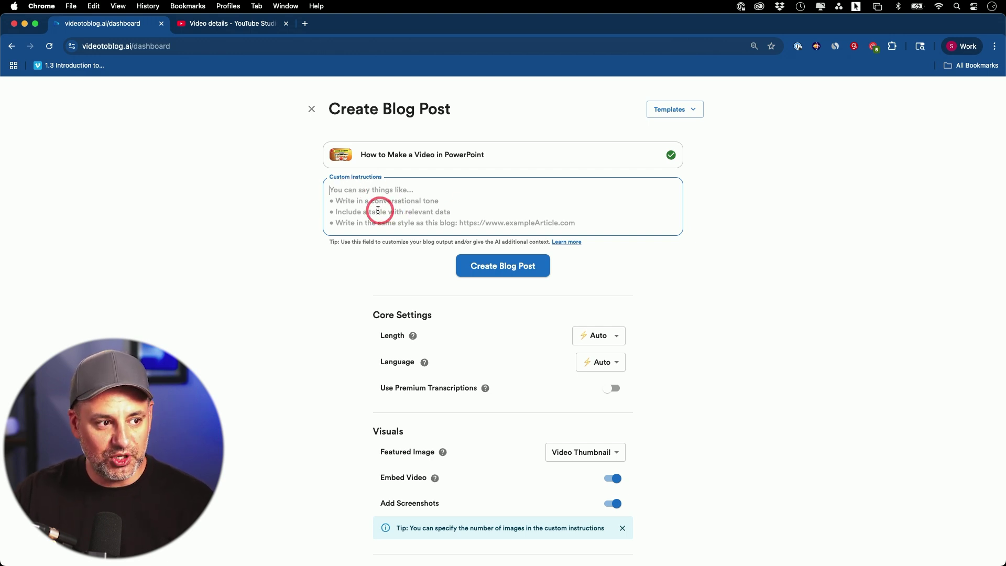
click(747, 209)
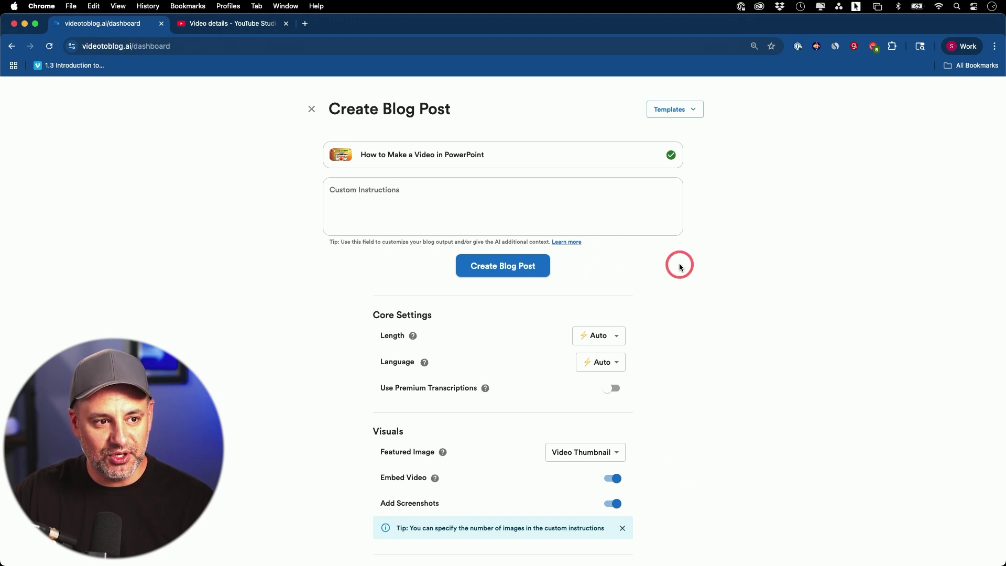
click(497, 272)
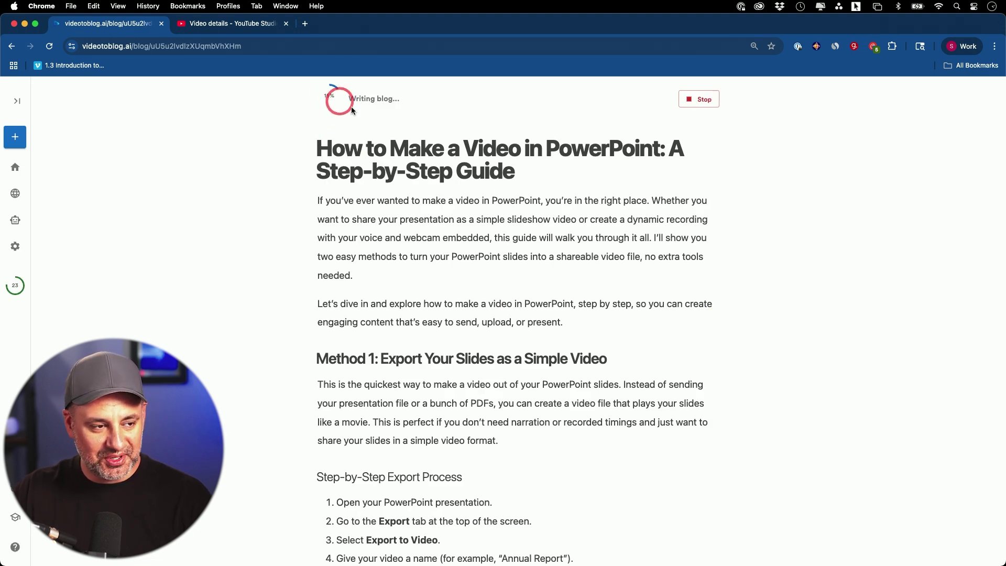
Scroll through the post while it finishes writing and saves
scroll(519, 236, down, 10)
scroll(521, 240, up, 10)
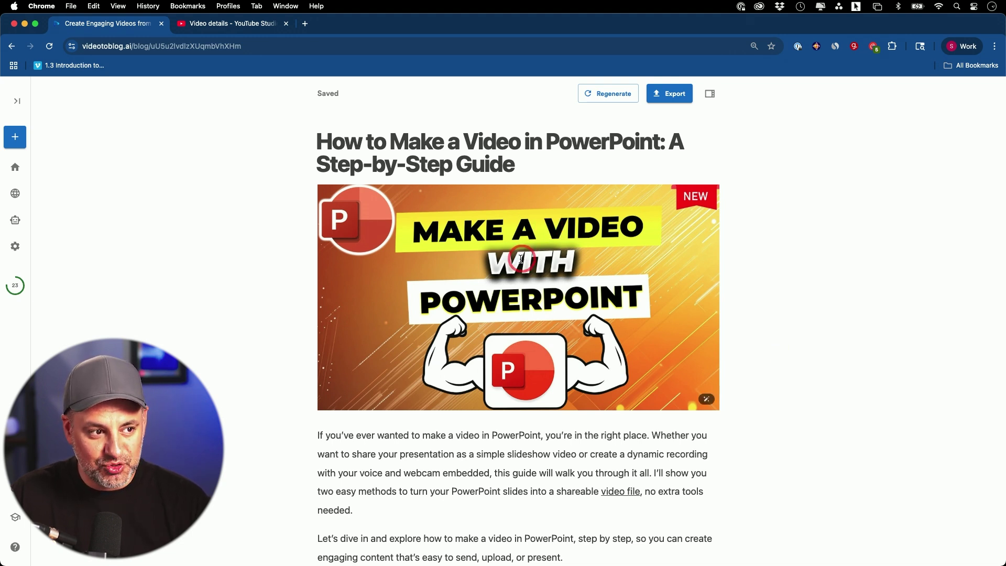
Replace the intro PowerPoint screenshot with a different frame from the video
scroll(453, 270, down, 6)
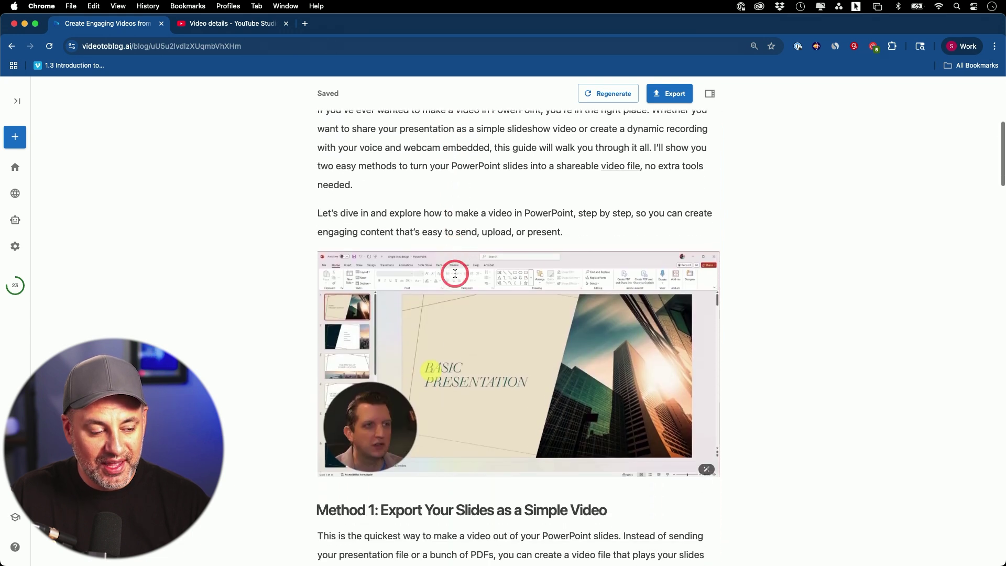
click(512, 372)
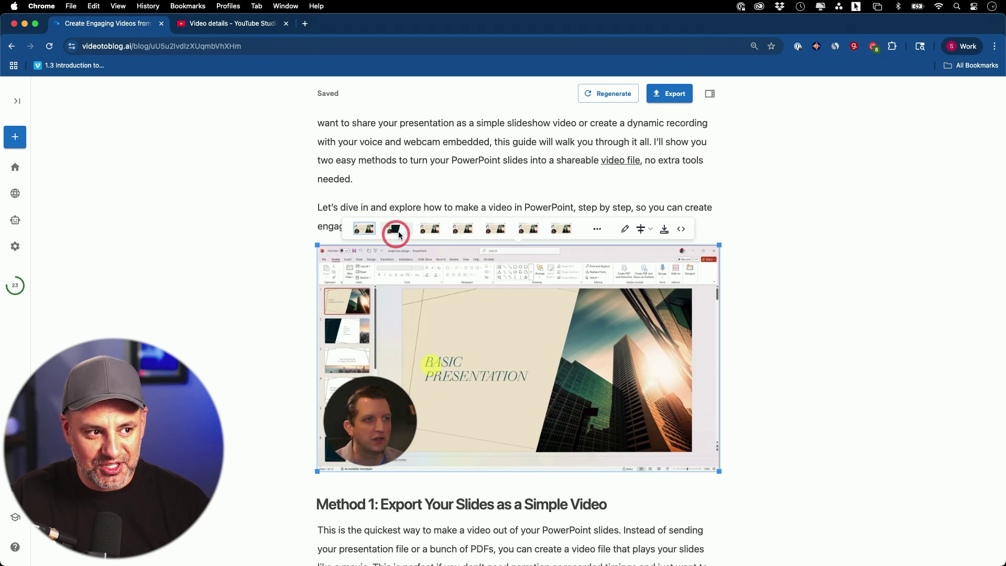
click(454, 231)
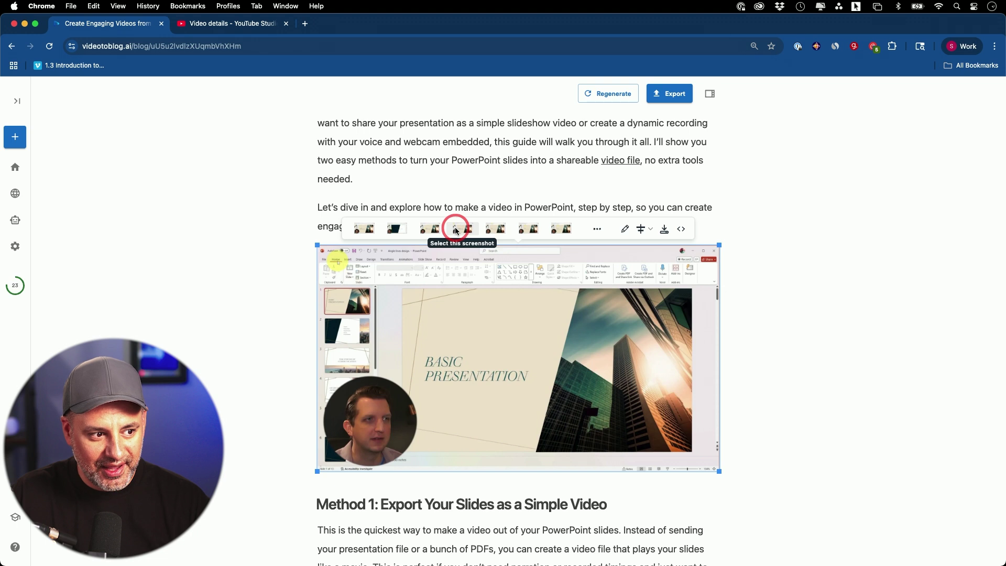
click(568, 387)
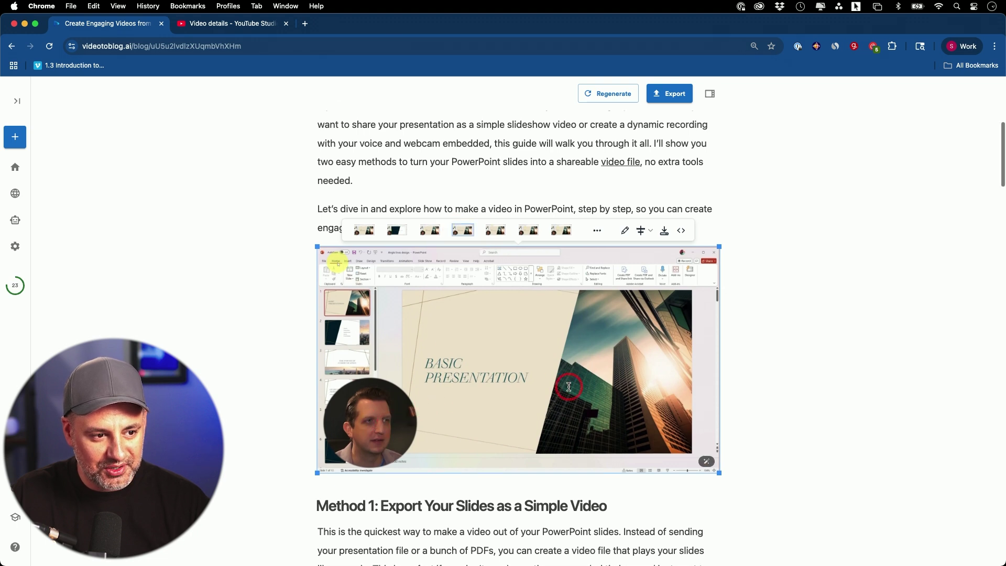
Swap the export-steps screenshot for the dark export-settings frame, then select the retaking-section image
scroll(568, 387, down, 15)
click(420, 325)
scroll(442, 322, up, 1)
click(431, 191)
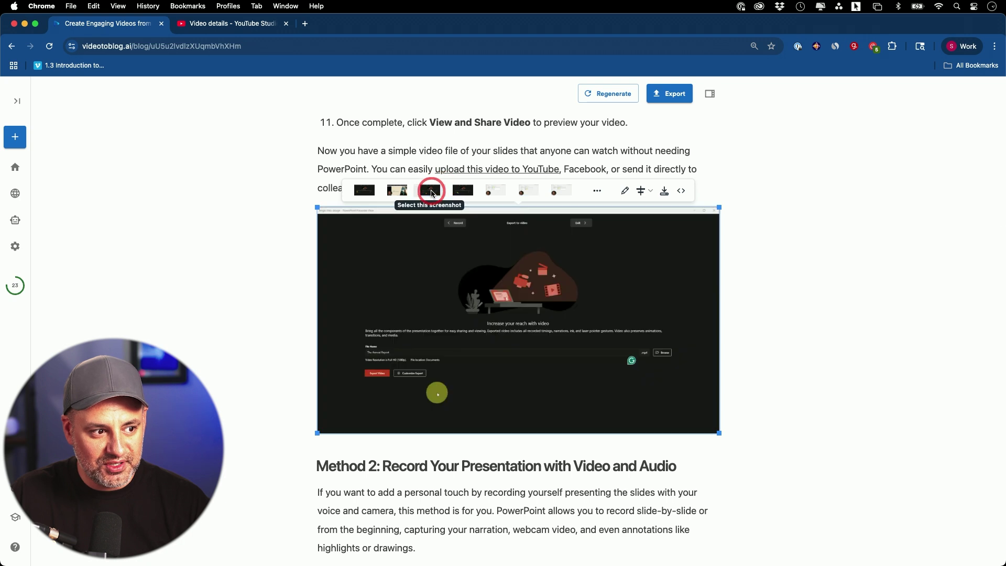
click(463, 191)
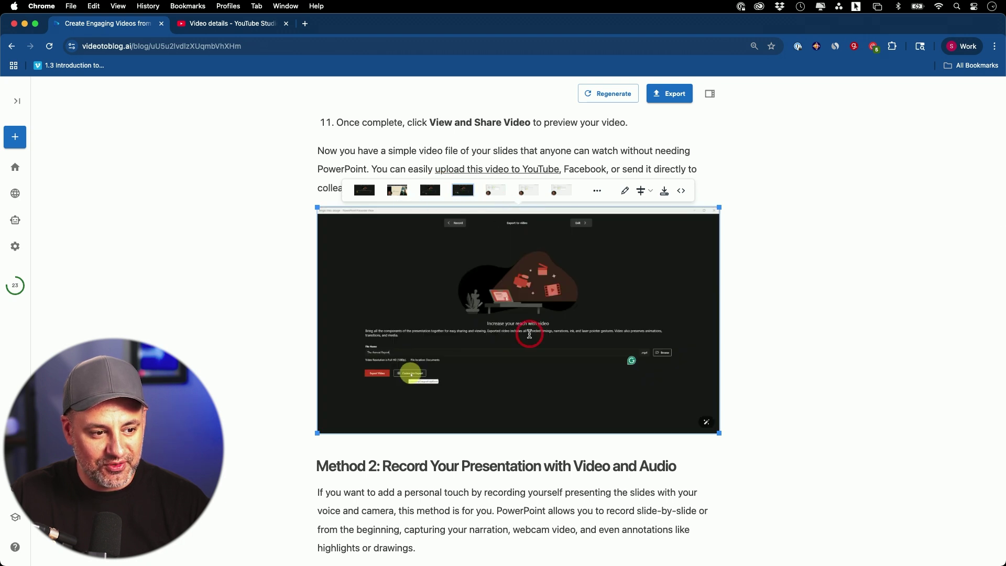
scroll(529, 334, down, 10)
click(433, 339)
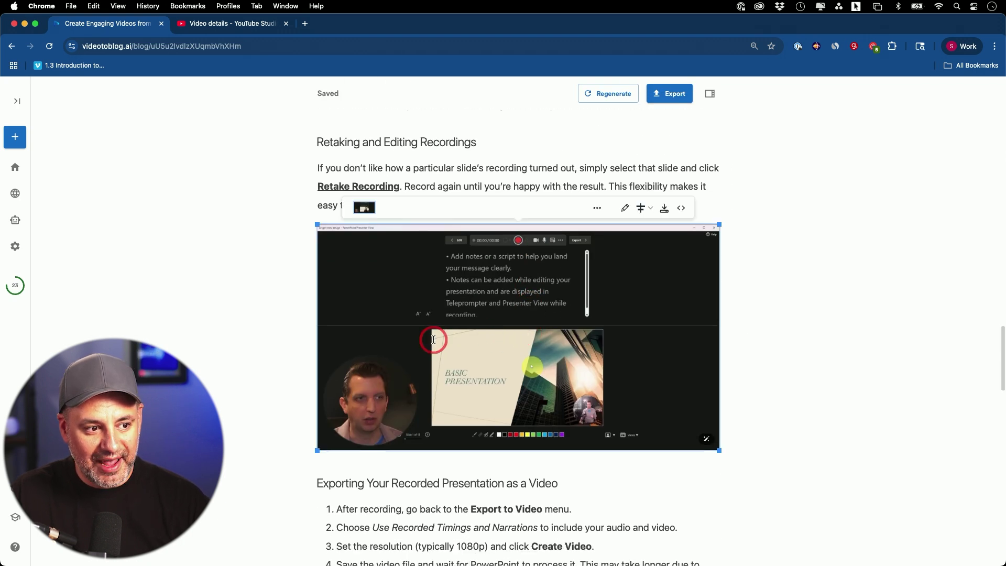
Swap the retaking-recordings screenshot for an alternative screenshot
key(BackSpace)
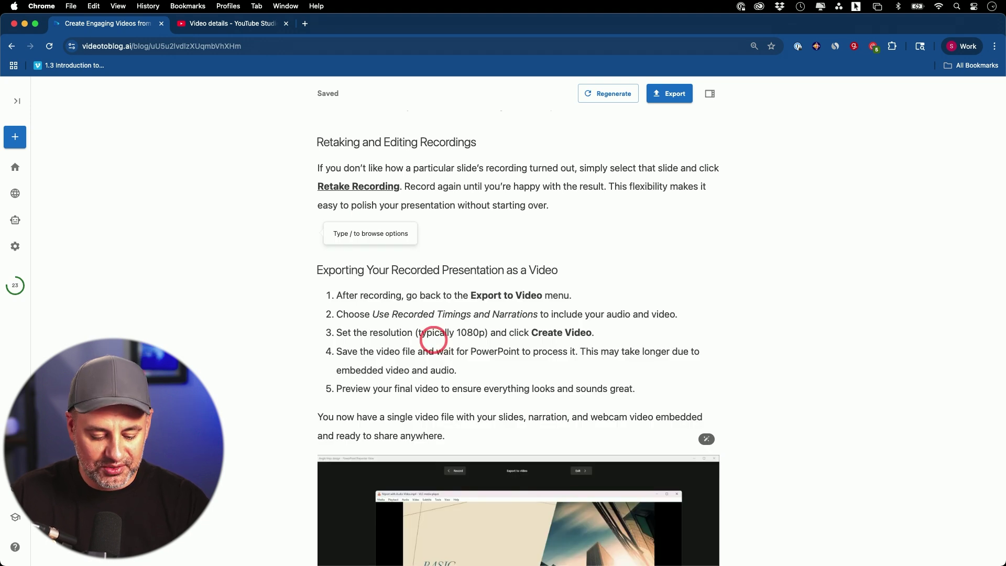
key(super+z)
scroll(429, 294, down, 1)
click(441, 281)
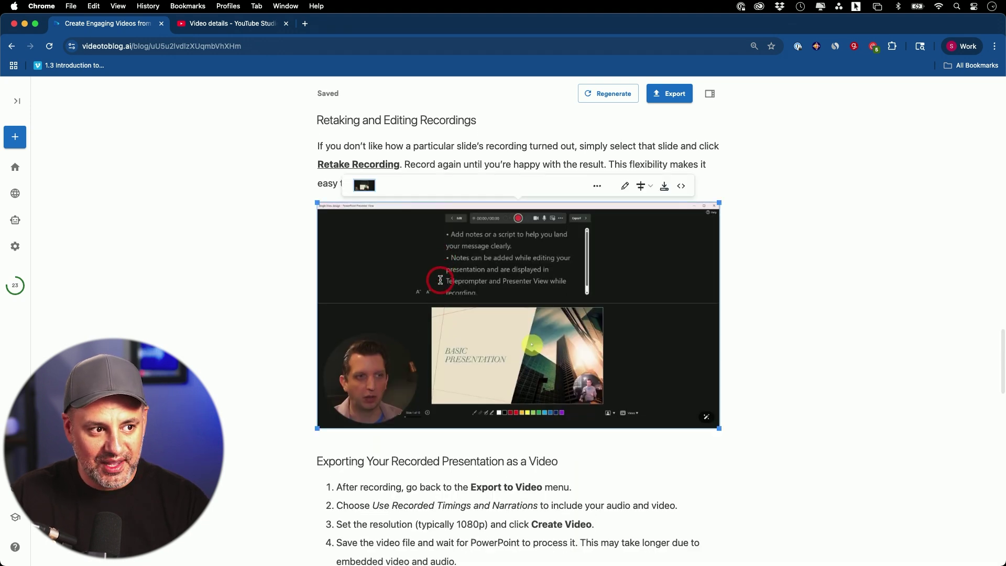
click(462, 185)
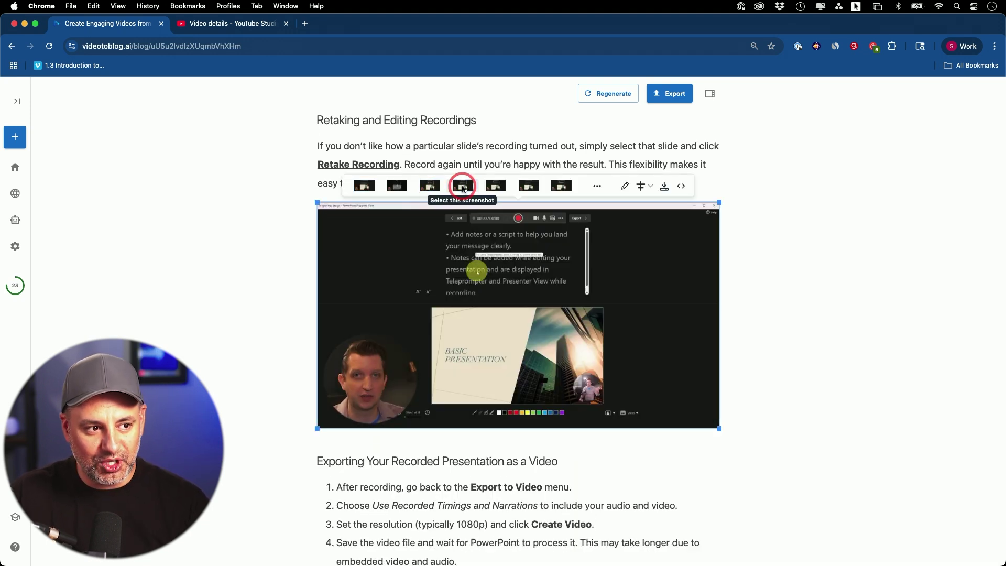
click(494, 187)
Delete the screenshot after the recorded-export steps, along with its empty line
scroll(495, 373, down, 7)
click(496, 376)
key(Delete)
key(BackSpace)
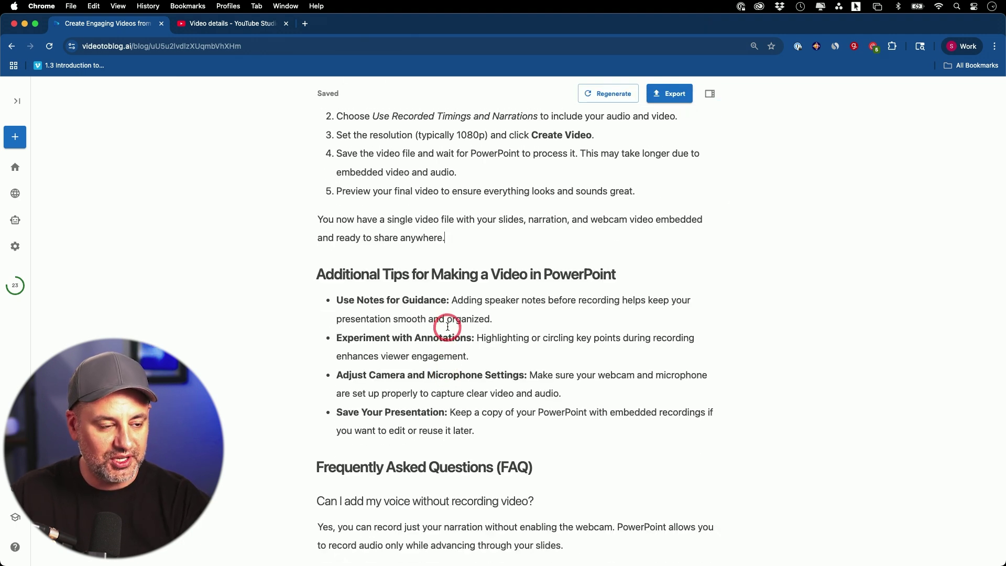
Remove the embedded YouTube video near the end and its leftover empty line
scroll(446, 335, down, 12)
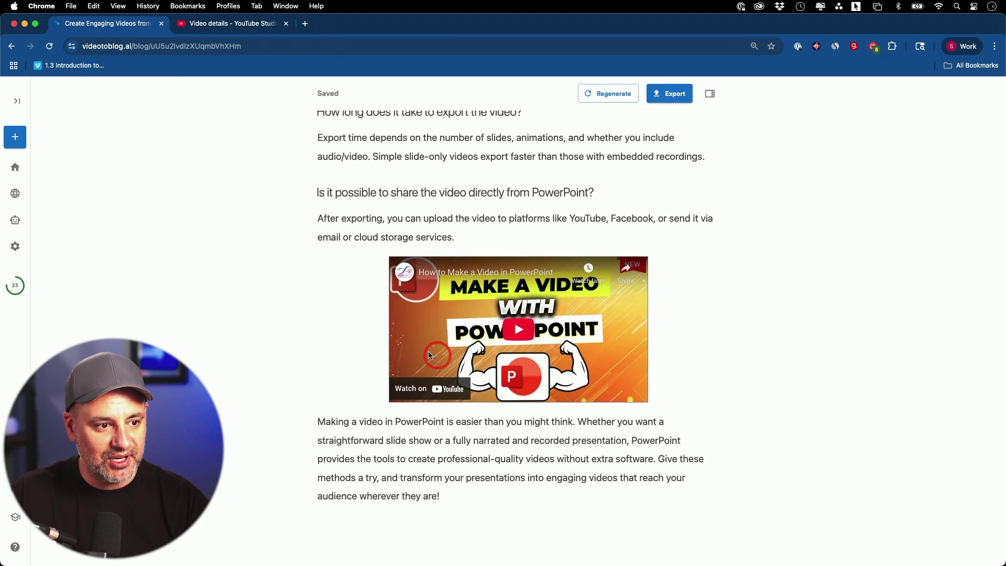
click(410, 371)
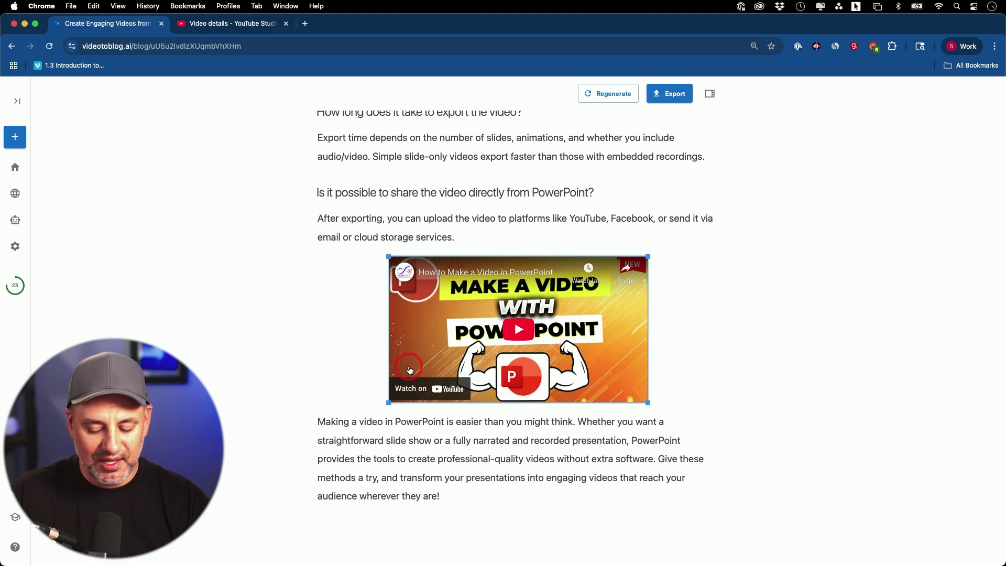
key(Delete)
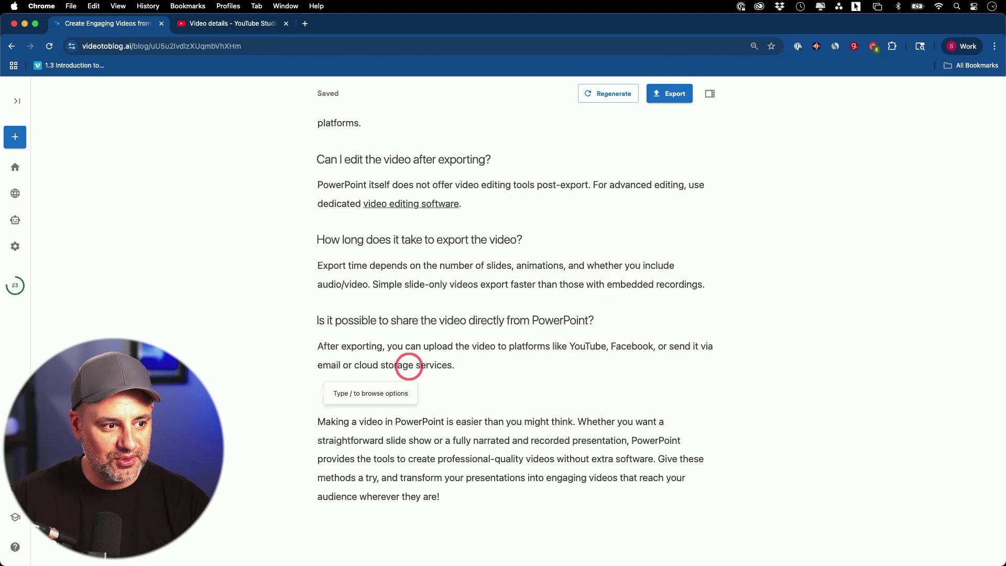
key(BackSpace)
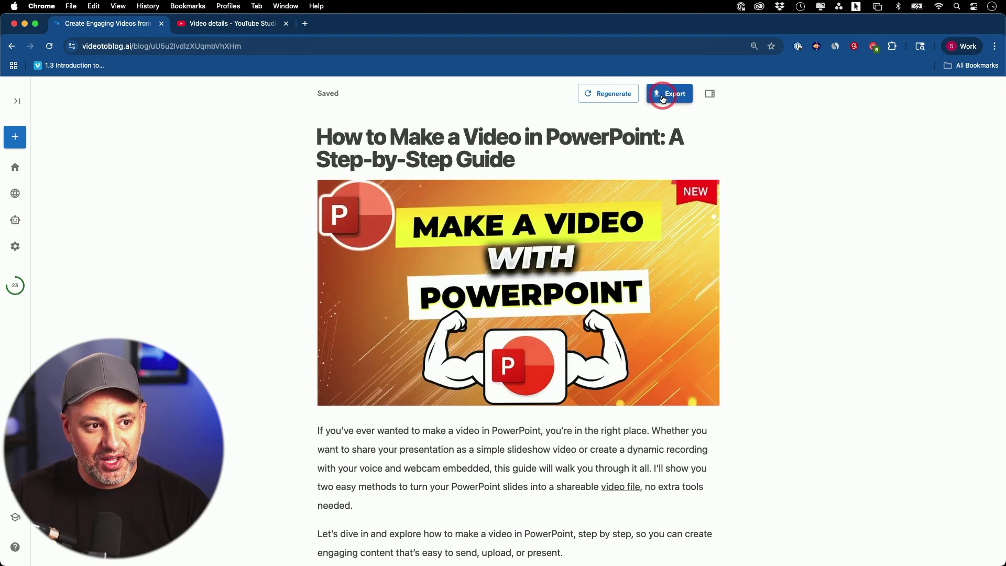
Open the side panel and review the 93% Excellent blog post score breakdown
scroll(603, 210, down, 5)
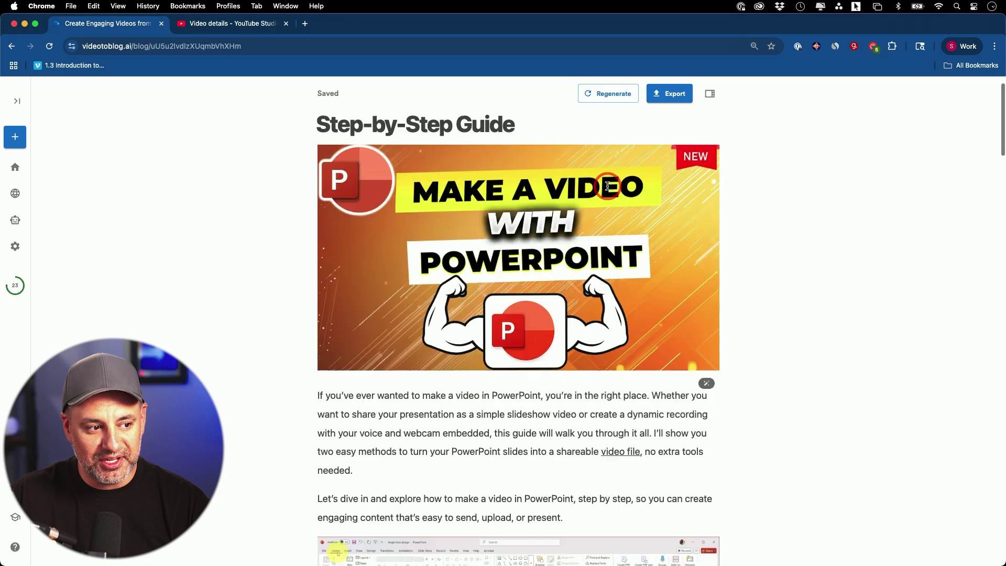
scroll(560, 283, up, 5)
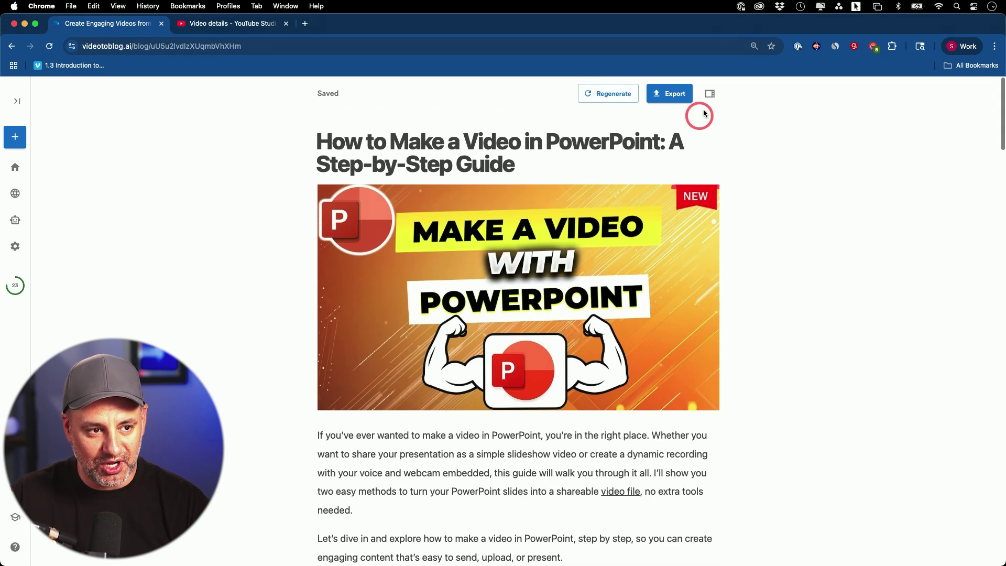
click(710, 93)
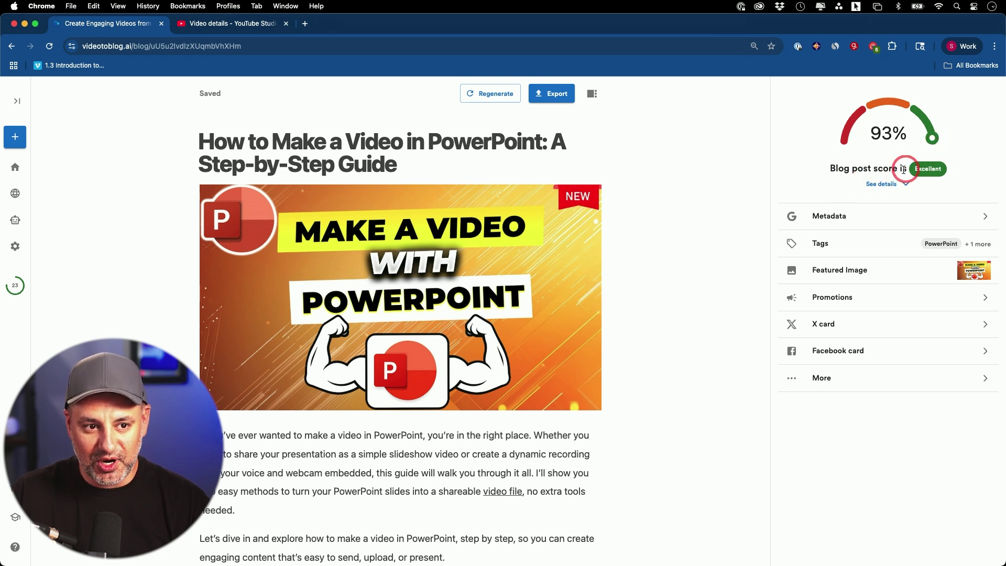
click(888, 185)
mouse_move(841, 199)
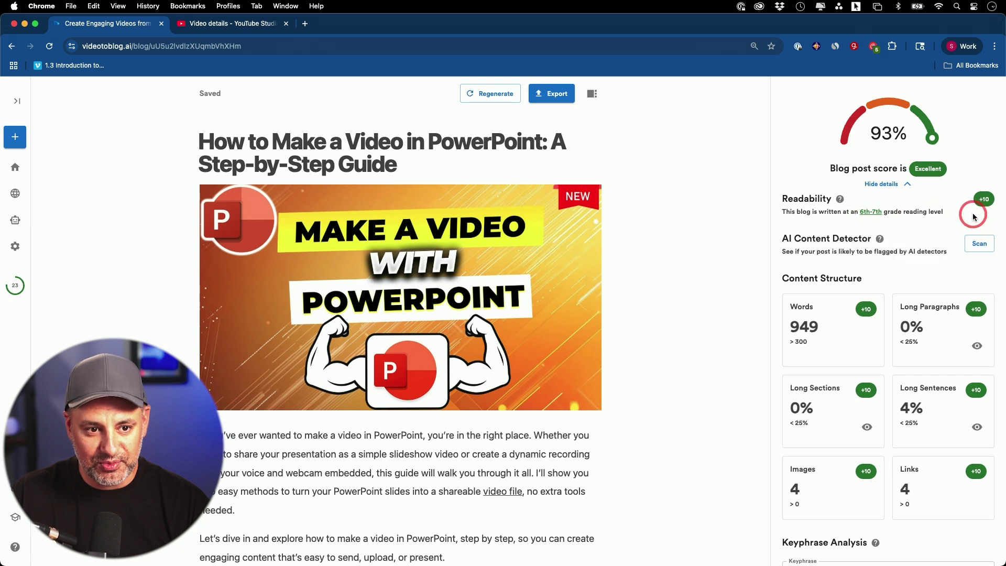
scroll(892, 263, down, 3)
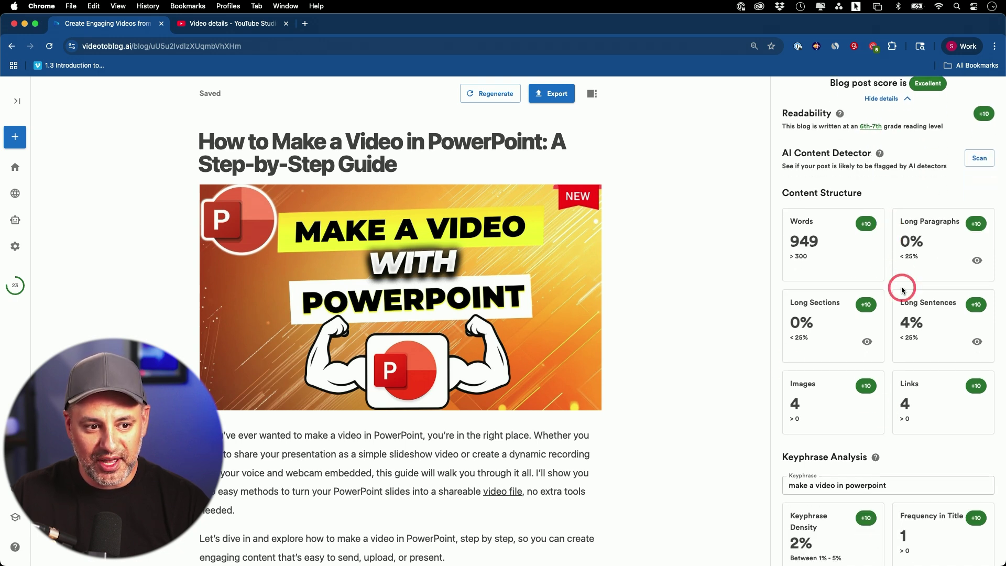
scroll(902, 289, up, 3)
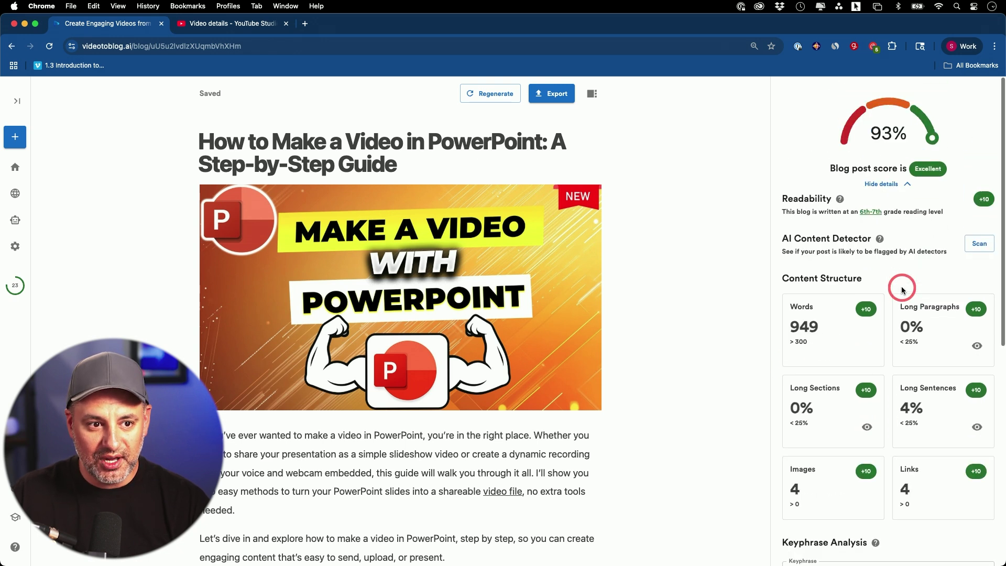
click(888, 186)
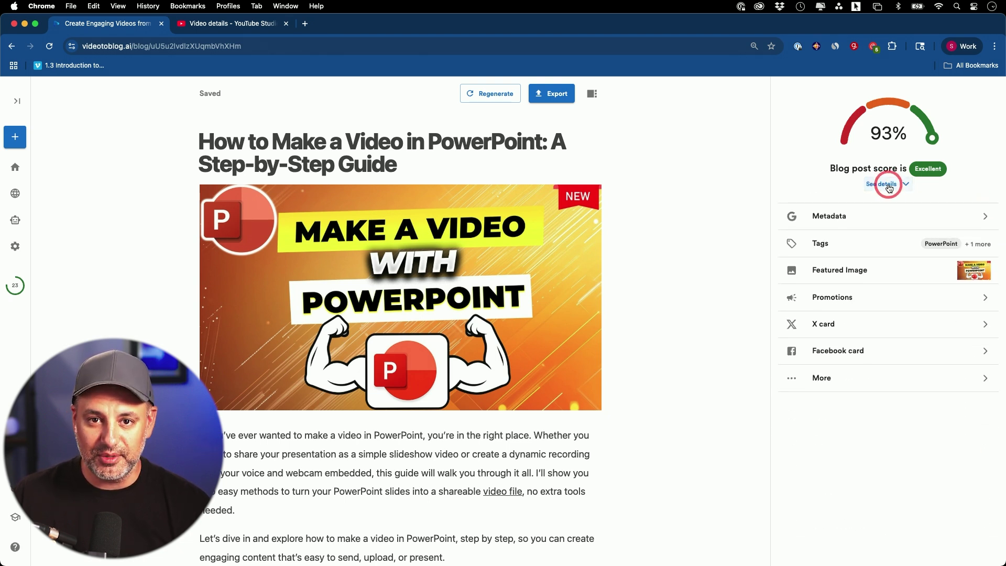
click(855, 219)
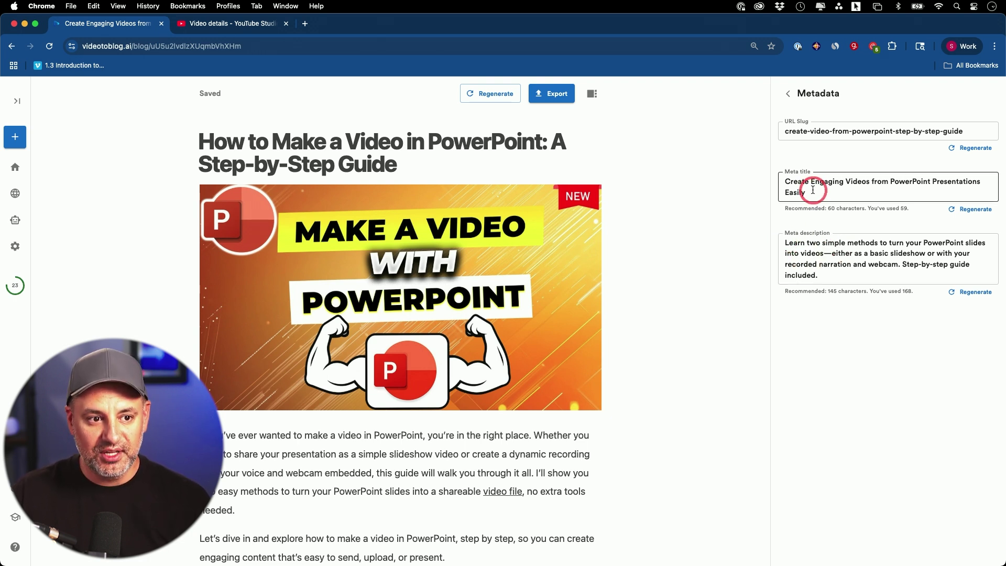
click(787, 94)
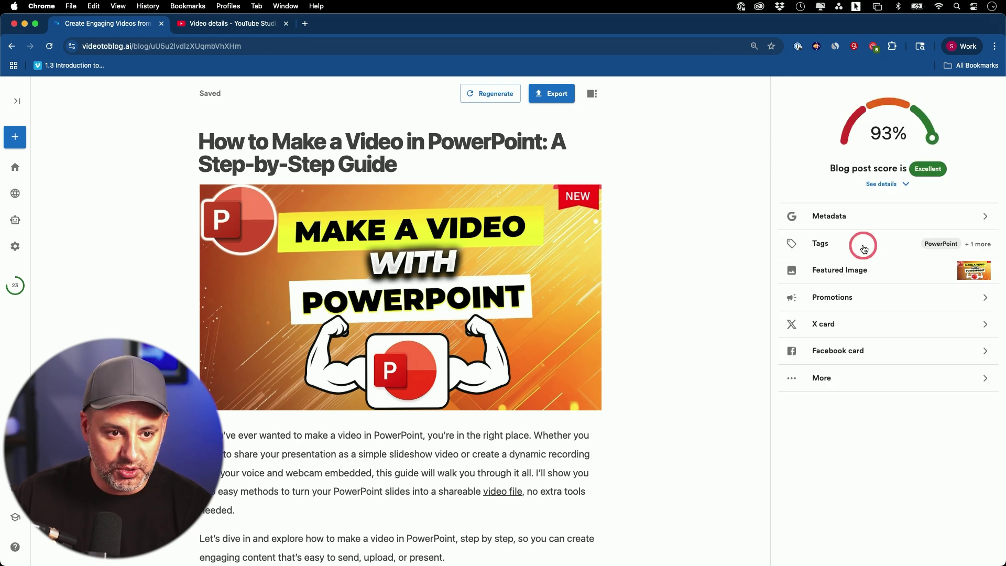
click(864, 248)
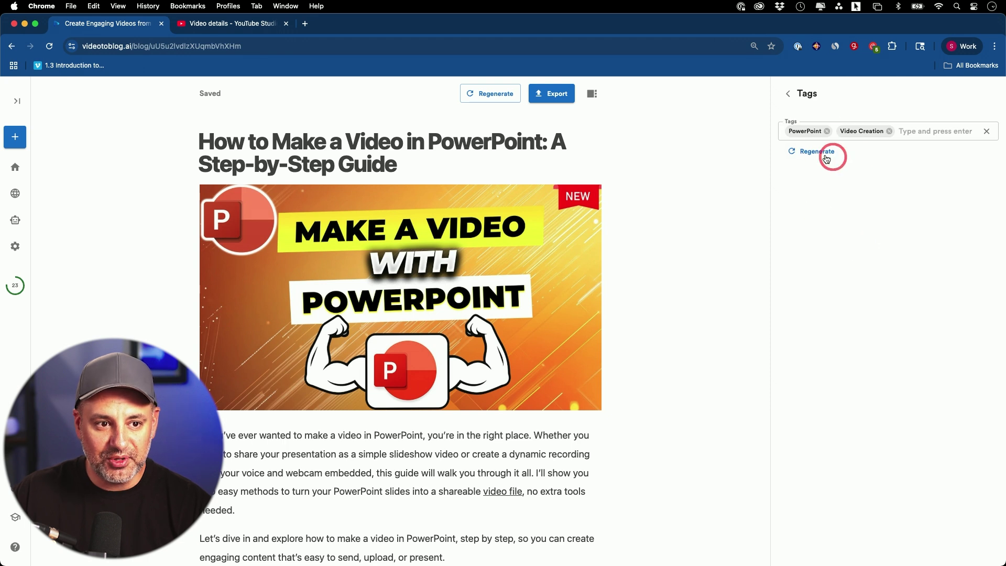
click(789, 94)
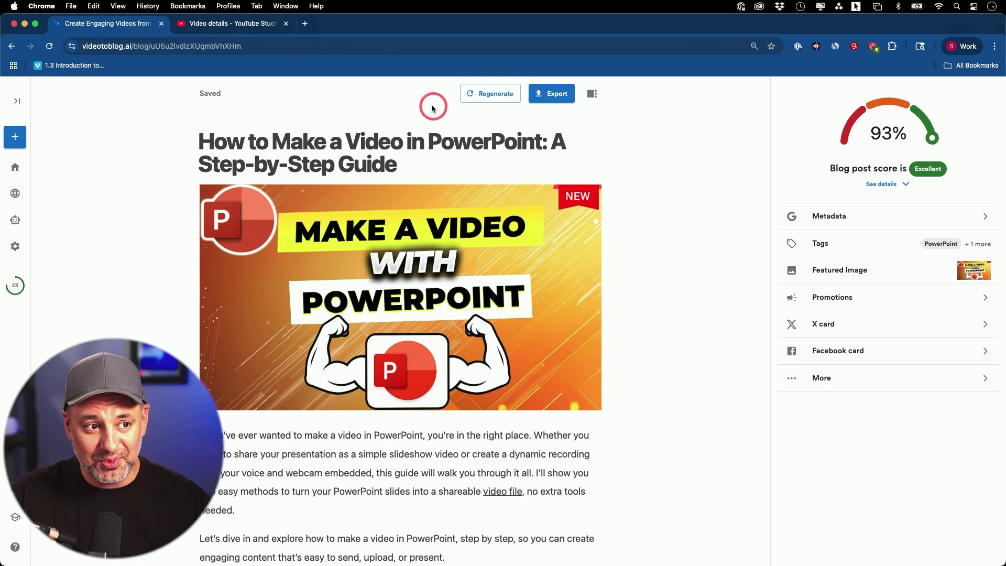
Open Promotions and copy the generated Facebook post text
click(863, 300)
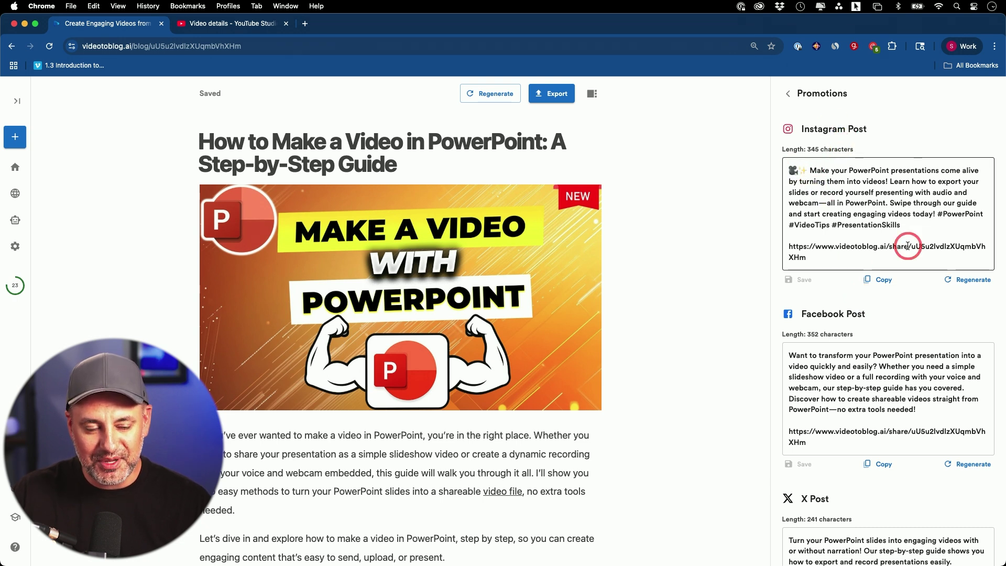
drag(820, 254, 770, 243)
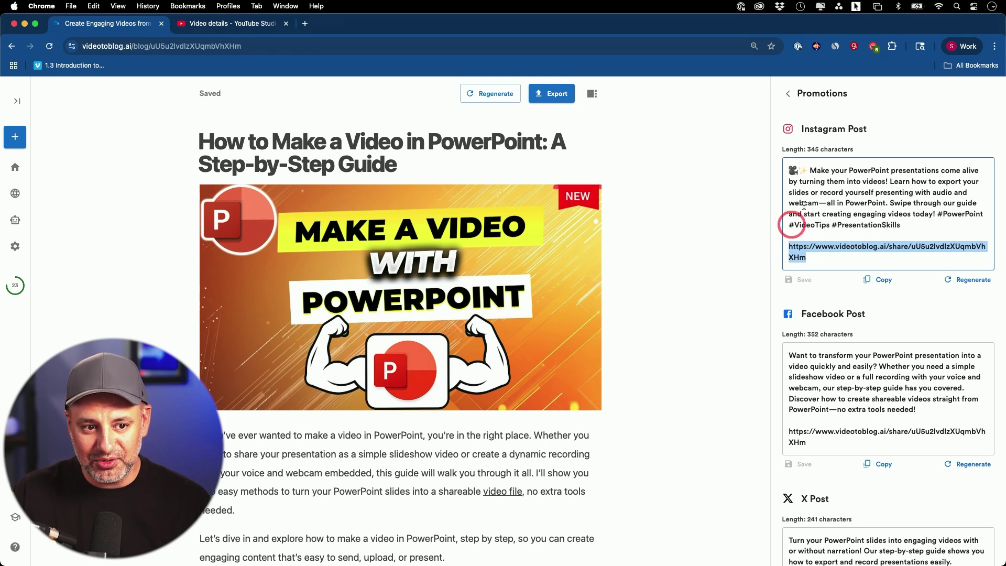
scroll(897, 283, down, 2)
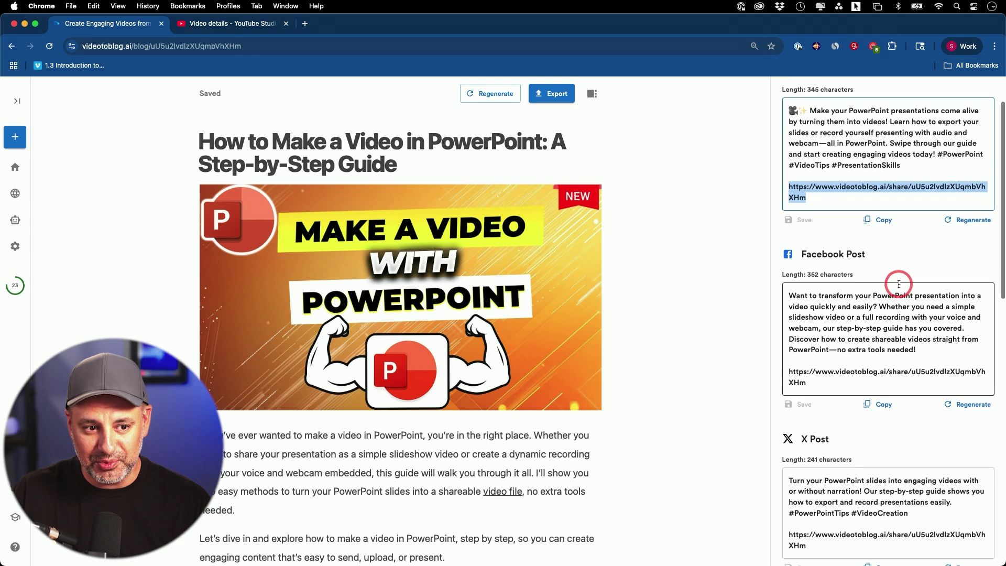
drag(790, 294, 917, 350)
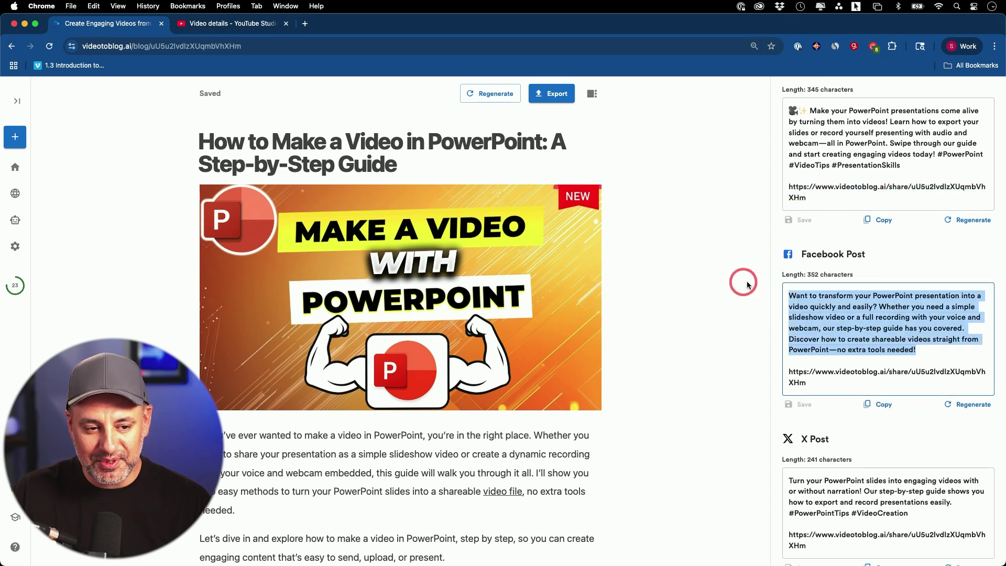
scroll(912, 341, down, 2)
click(876, 346)
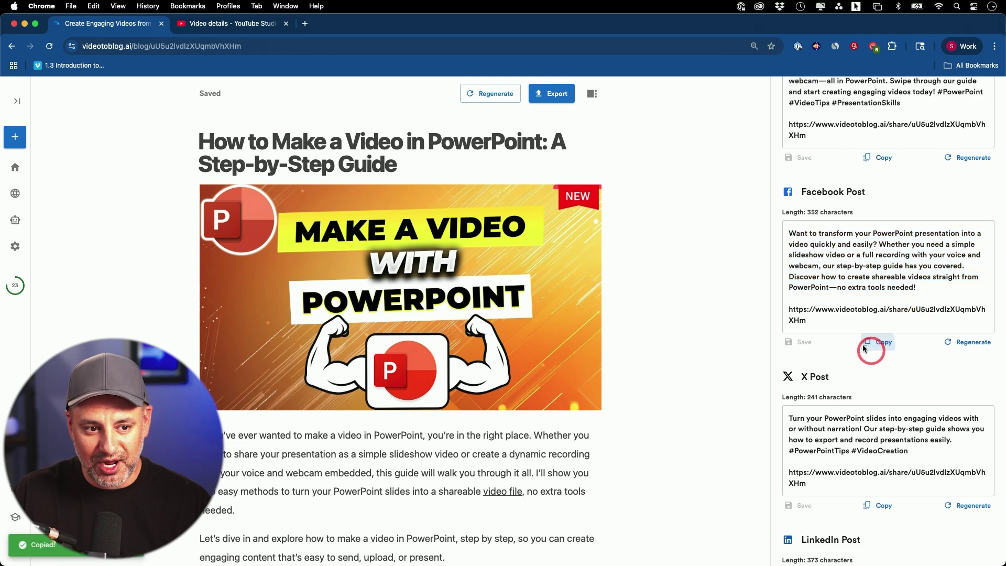
Look over the Email Promotion text, then return to the settings list
scroll(864, 338, down, 3)
scroll(860, 340, down, 10)
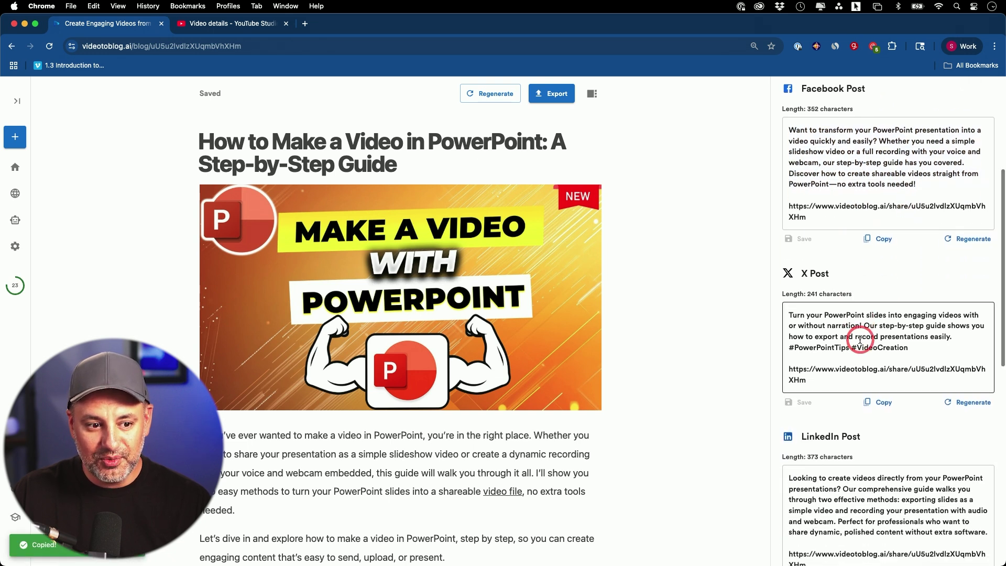
scroll(850, 317, down, 10)
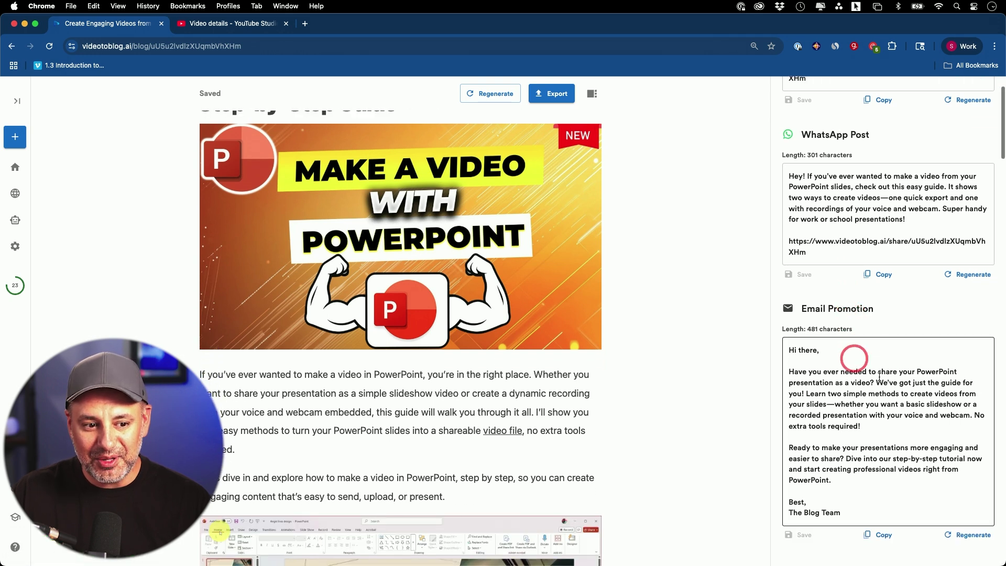
drag(792, 351, 871, 530)
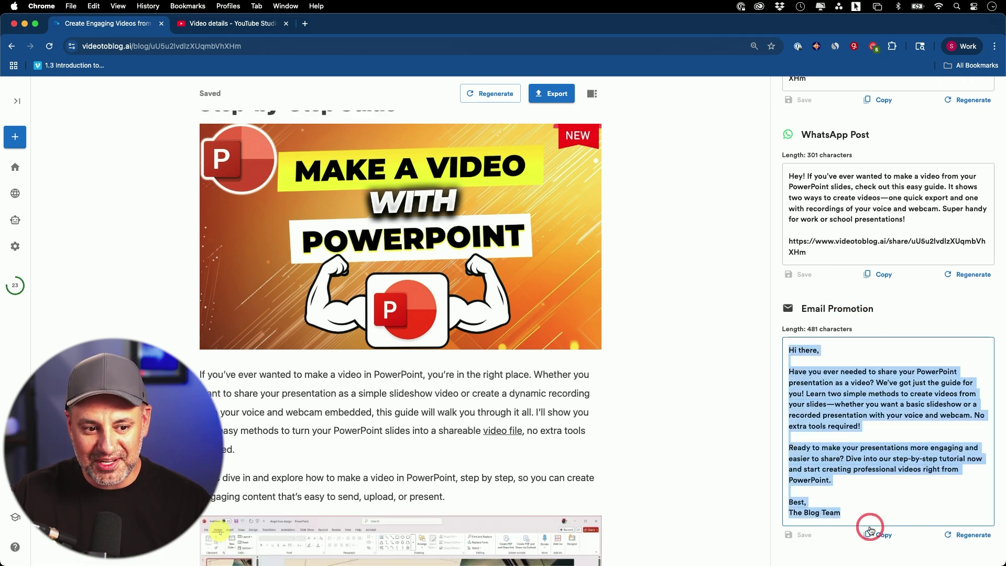
click(876, 489)
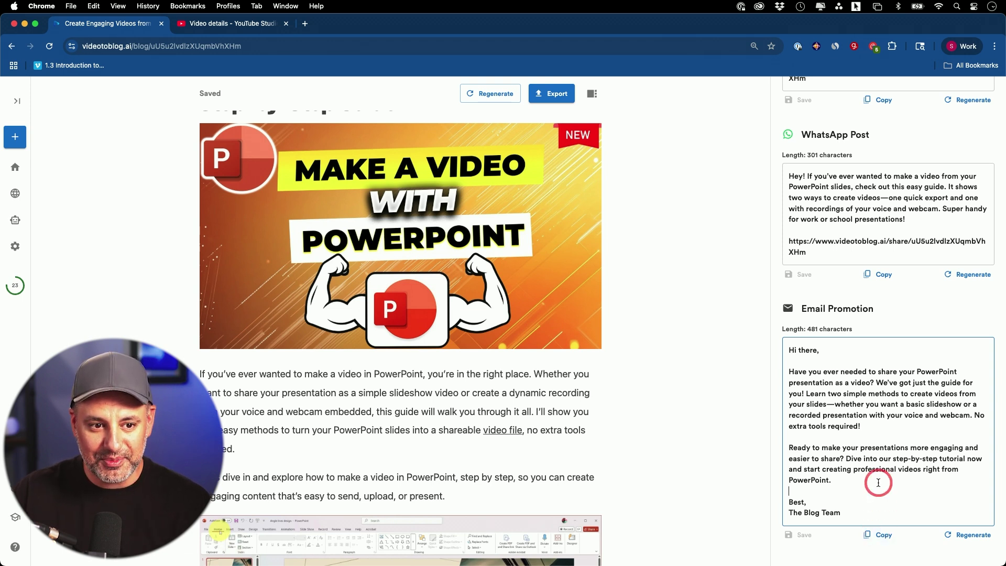
key(Escape)
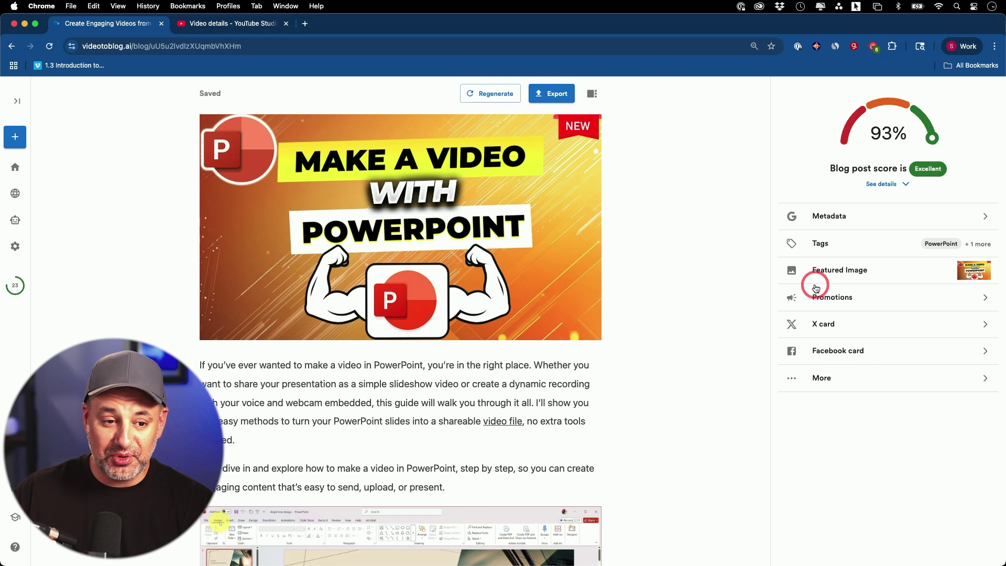
Copy the video transcript without timestamps, then bring up the post's Export options
click(874, 384)
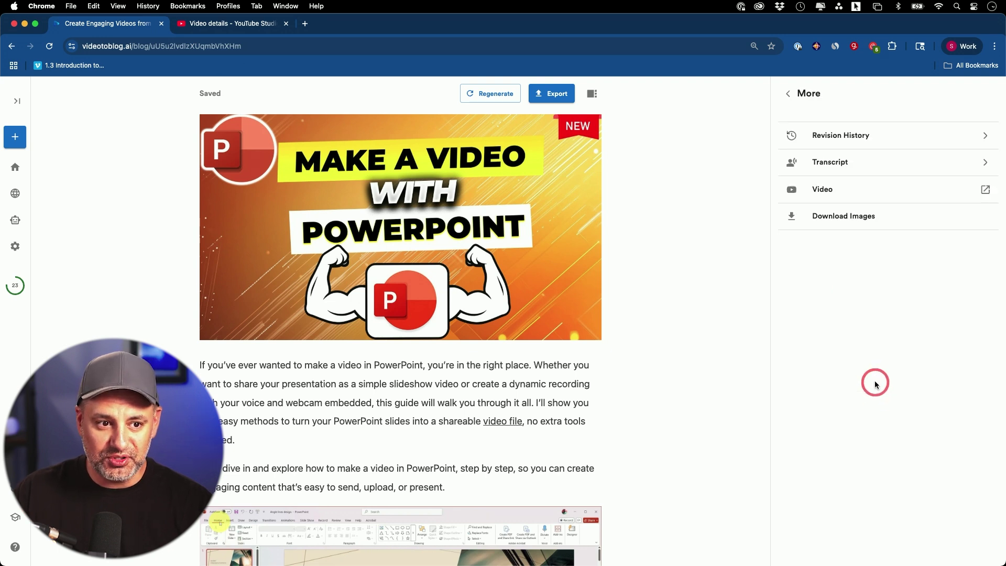
click(841, 168)
scroll(447, 333, down, 15)
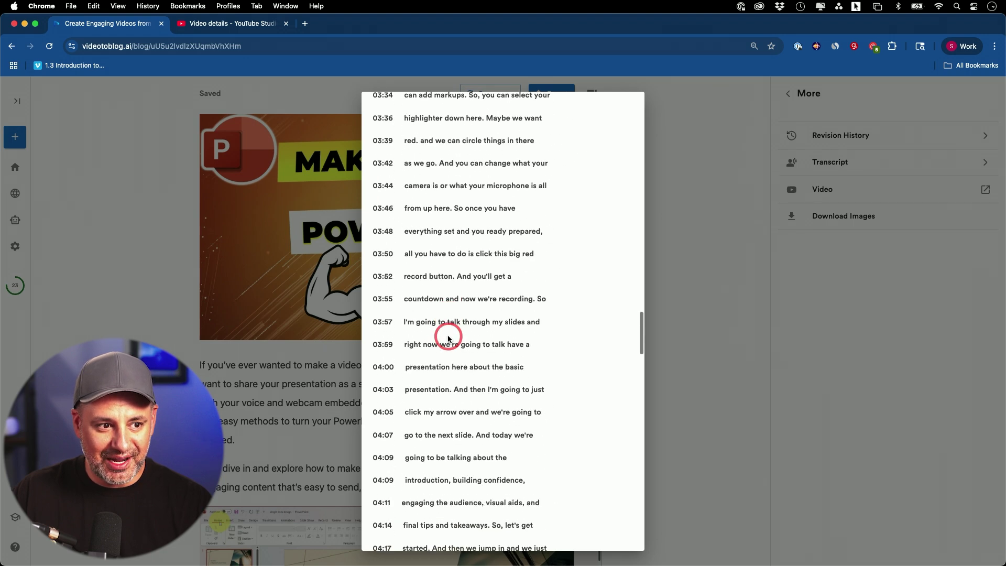
scroll(448, 338, down, 15)
scroll(448, 336, up, 10)
scroll(448, 336, up, 10)
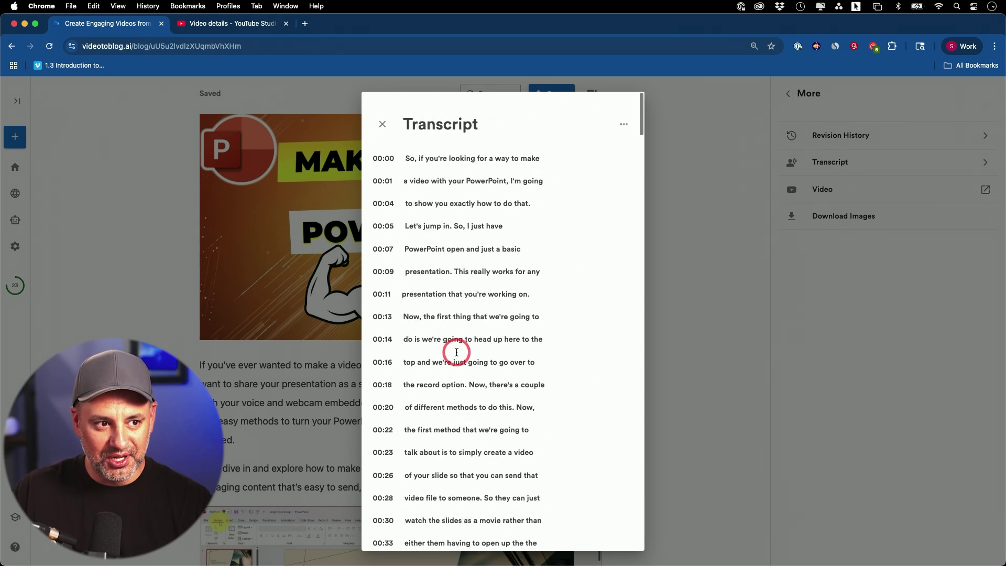
click(621, 124)
click(656, 149)
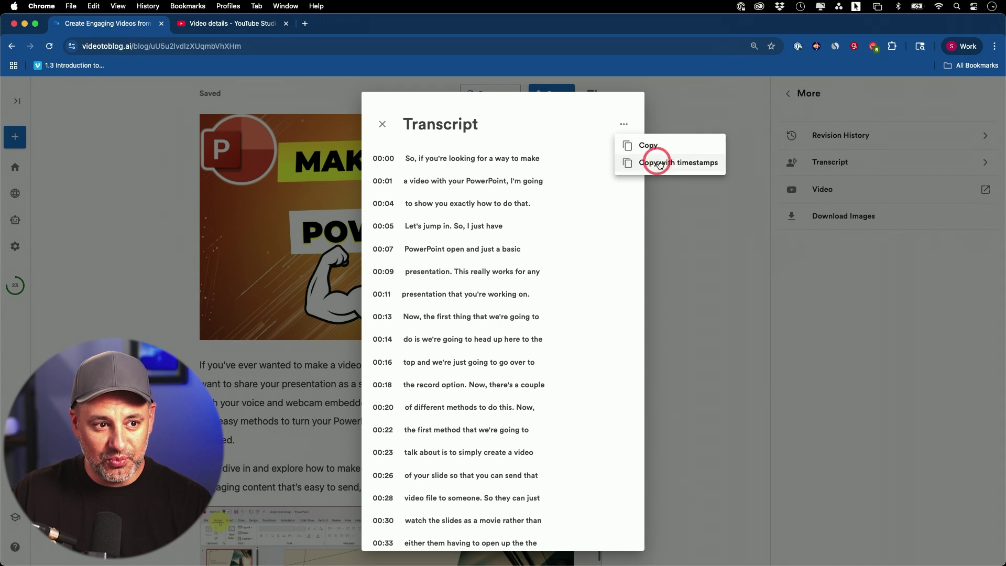
click(656, 154)
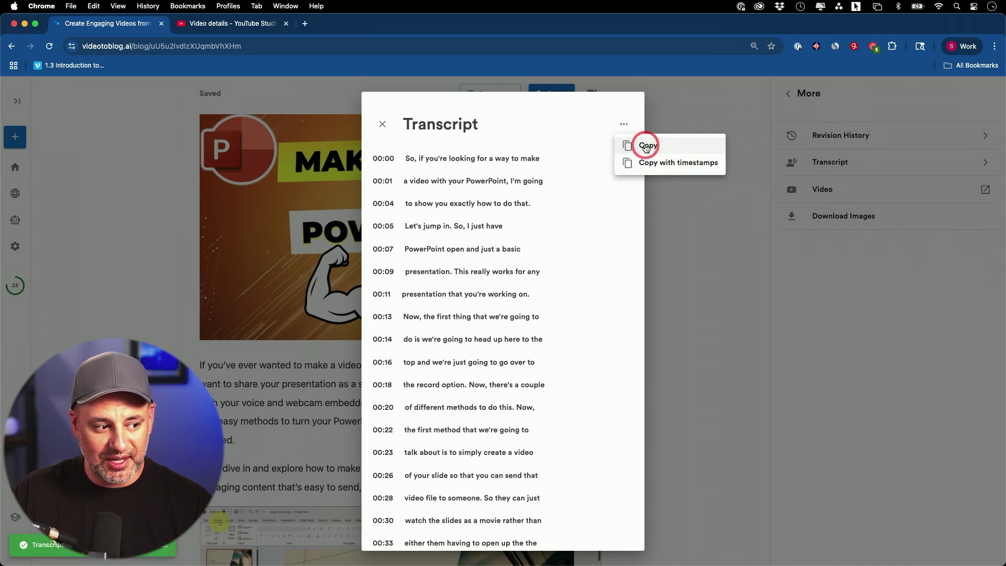
key(Escape)
click(549, 96)
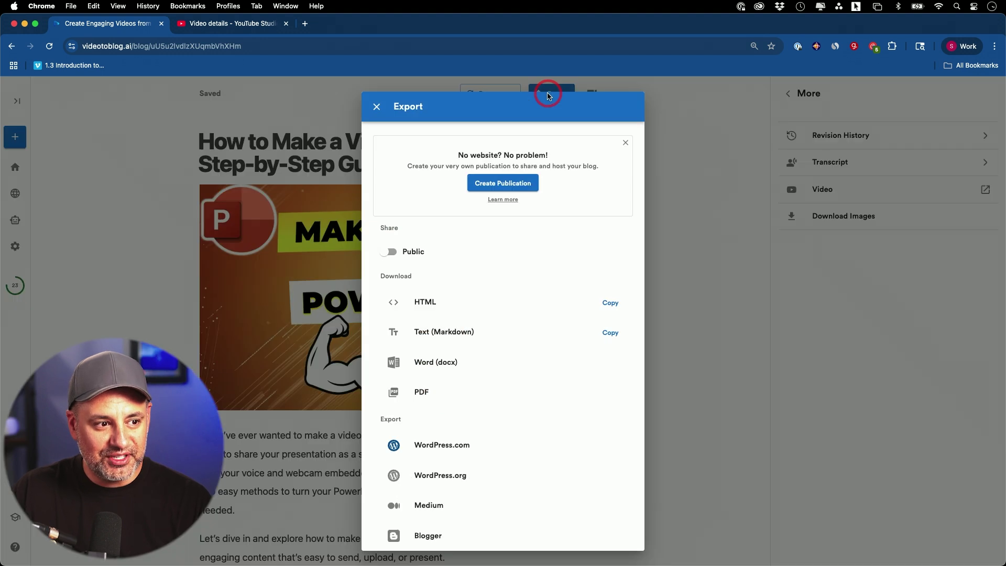
Pick WordPress.org in the Export list to open its export form
click(530, 313)
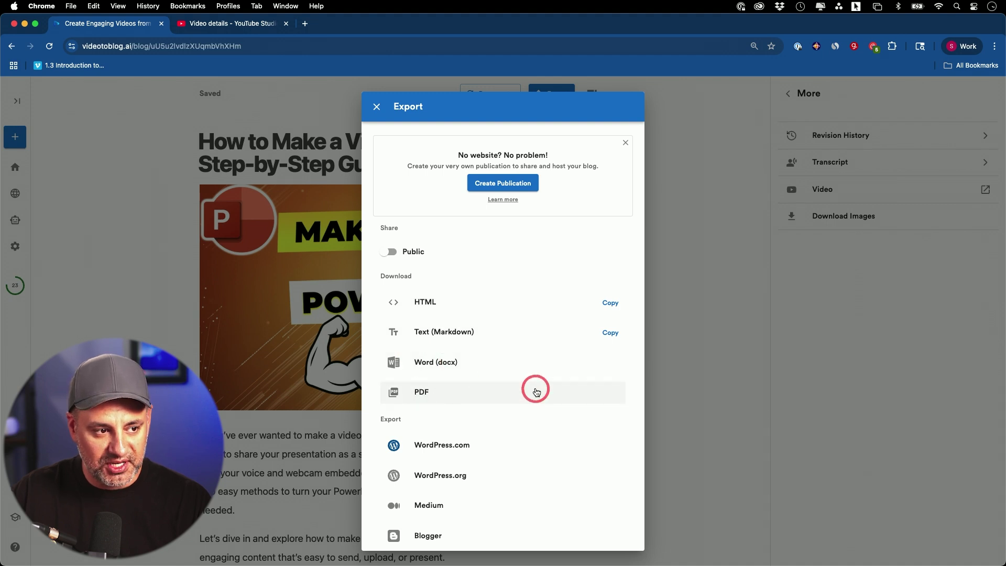
scroll(537, 393, down, 5)
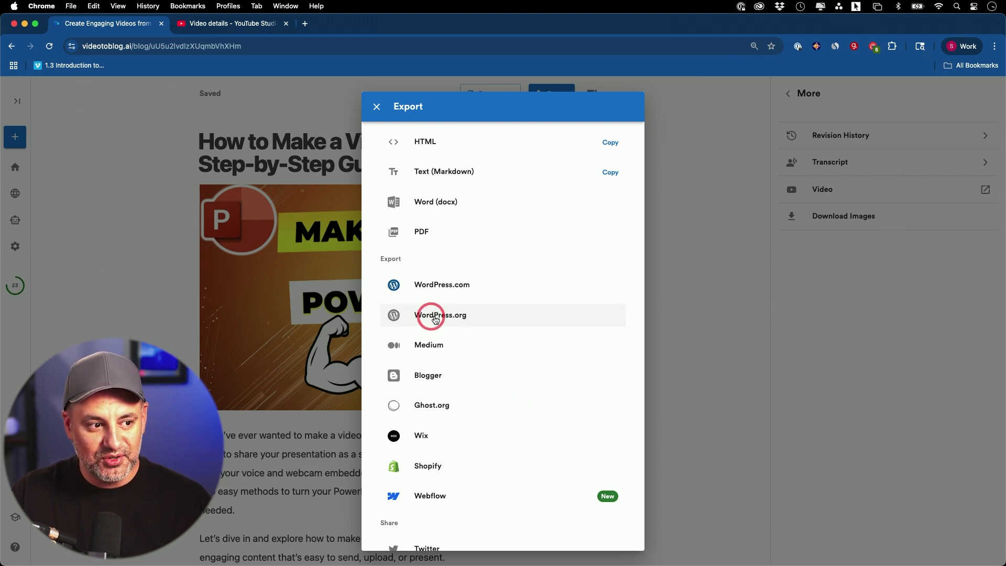
click(469, 321)
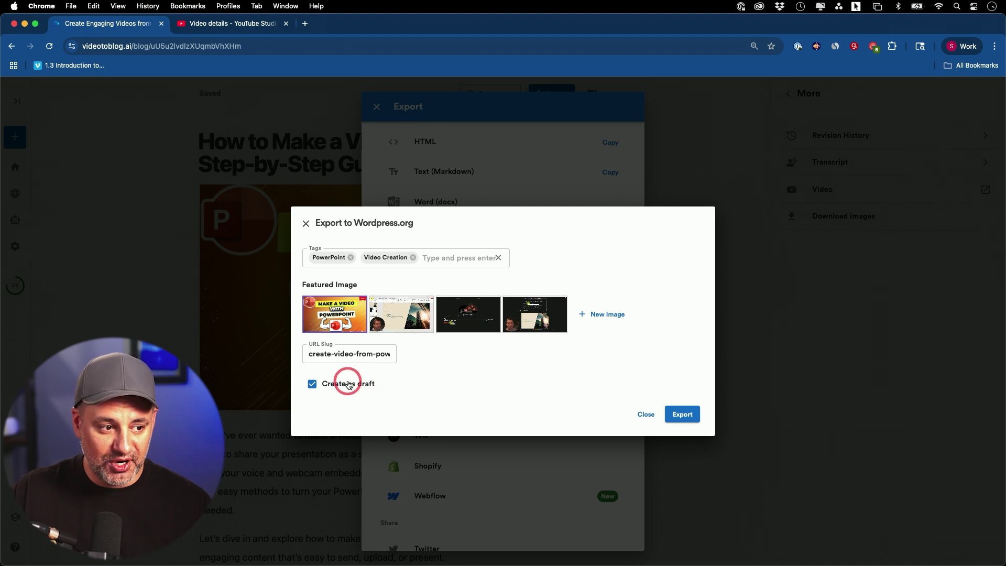
Export the post to WordPress.org as a draft and open the article from the success notice
click(313, 385)
click(314, 387)
click(686, 417)
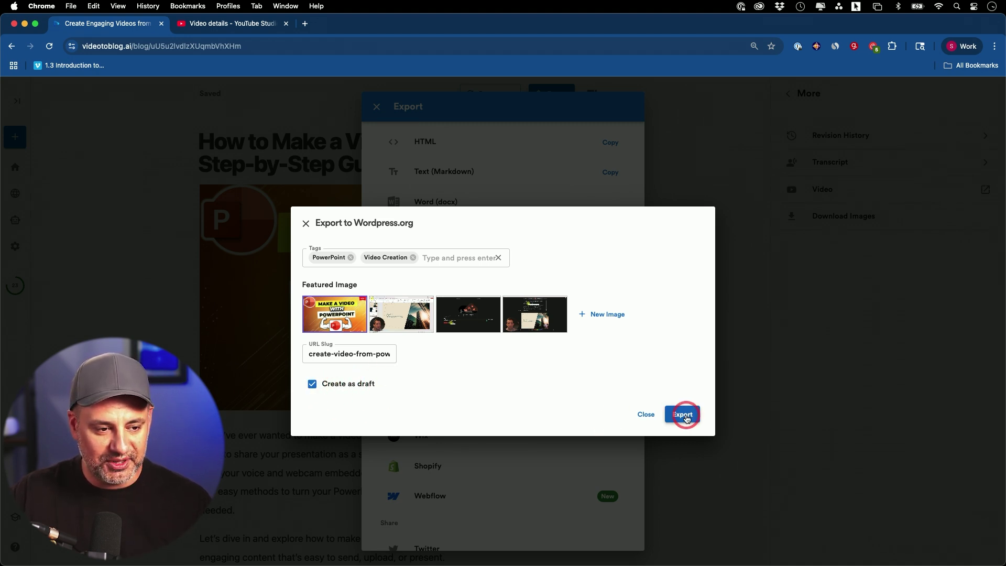
click(680, 418)
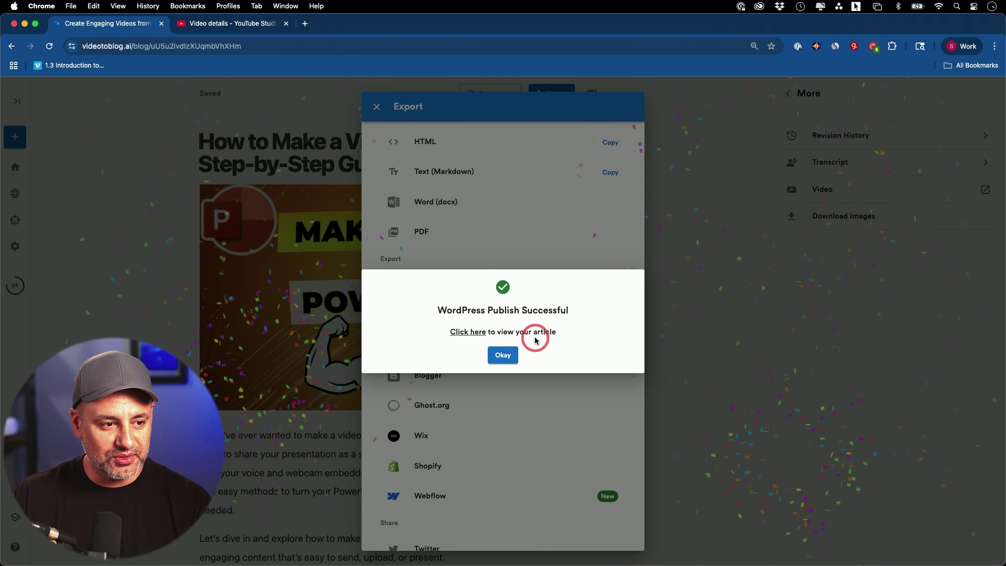
click(462, 333)
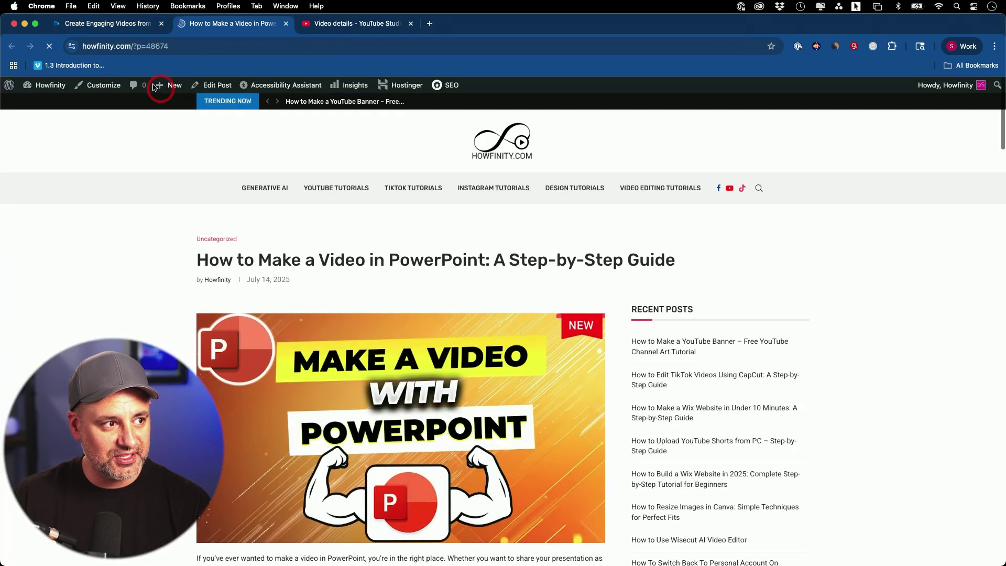
Remove the Post Excerpt tag from the AIOSEO Meta Description, then return to VideoToBlog's success notice
scroll(186, 264, down, 15)
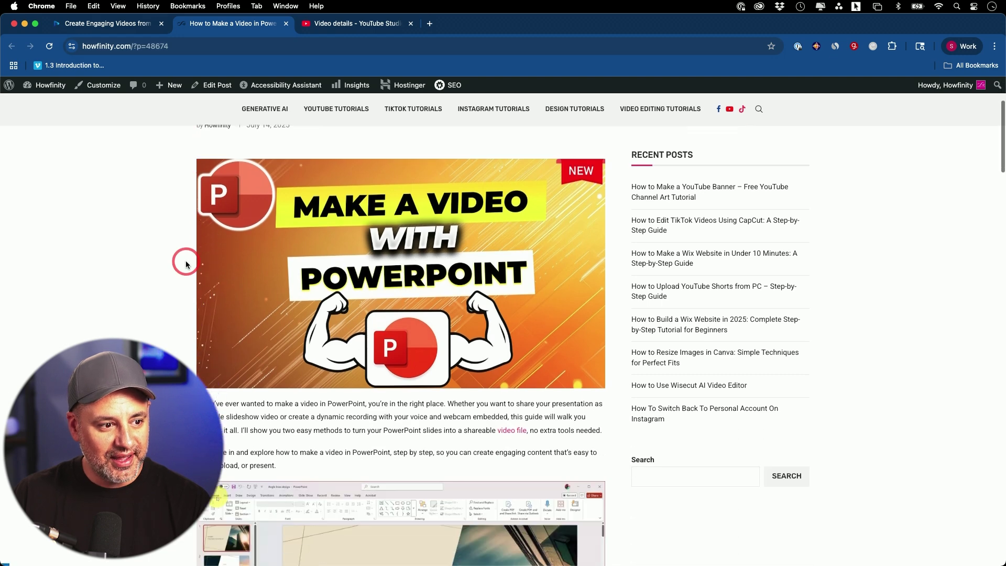
scroll(186, 264, down, 20)
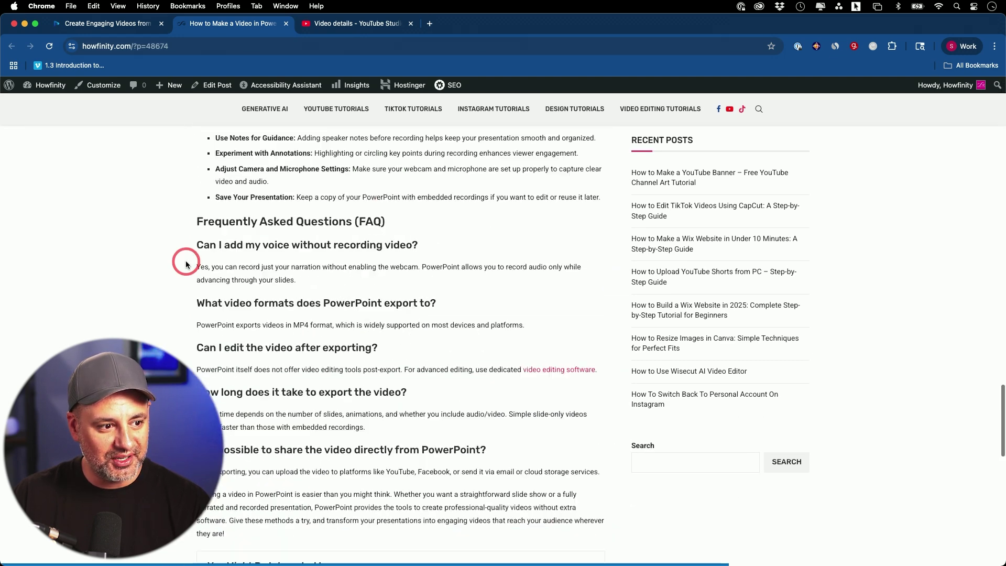
scroll(186, 265, up, 15)
scroll(186, 264, up, 15)
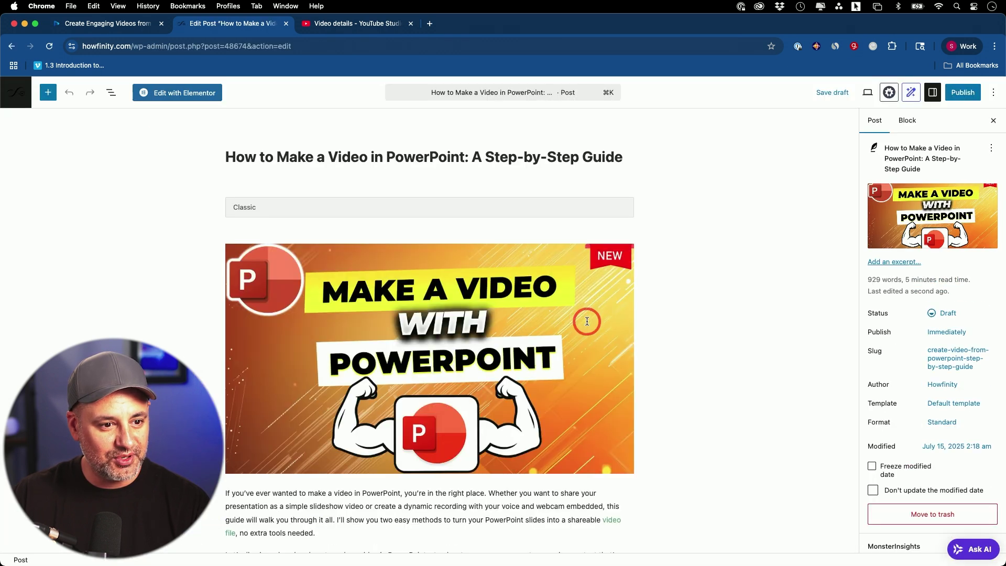
scroll(586, 321, down, 1)
scroll(662, 335, down, 4)
scroll(662, 336, down, 20)
scroll(662, 335, down, 12)
scroll(663, 336, up, 2)
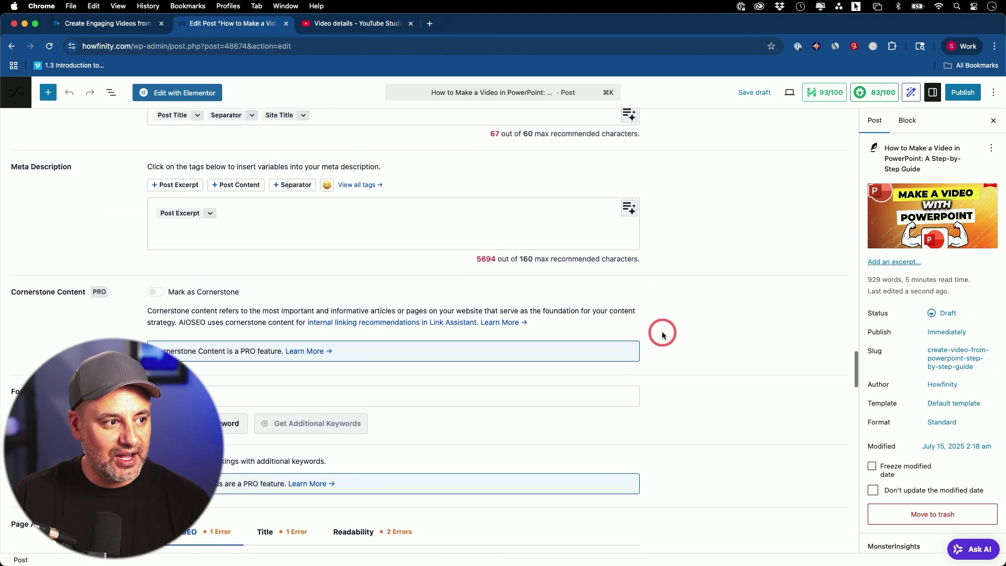
scroll(662, 334, up, 3)
click(266, 297)
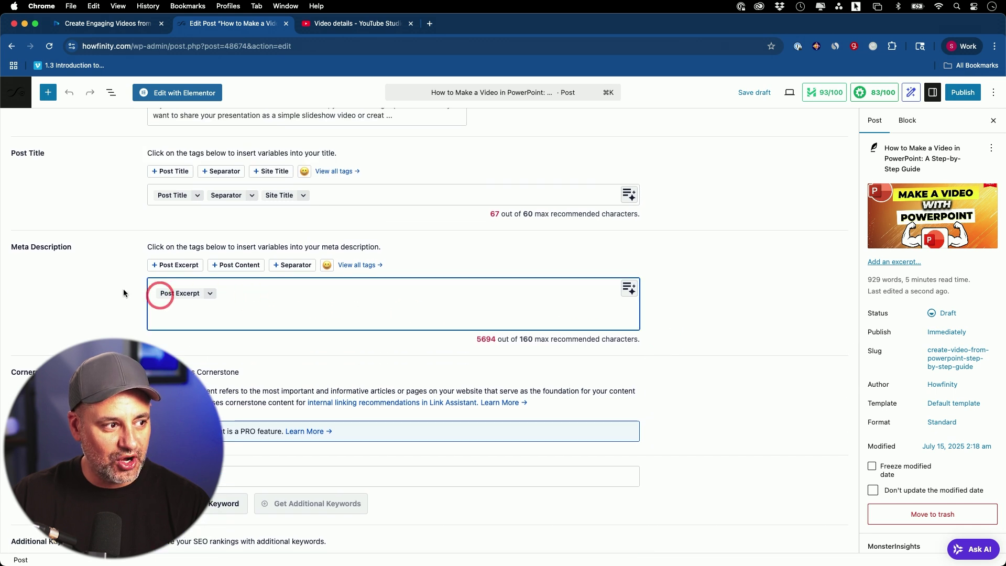
key(BackSpace)
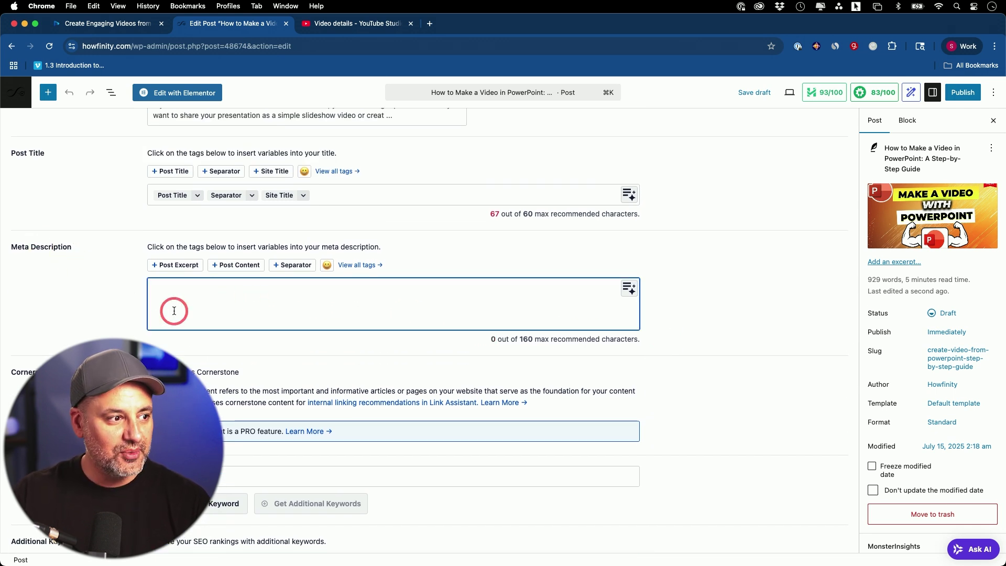
key(super+1)
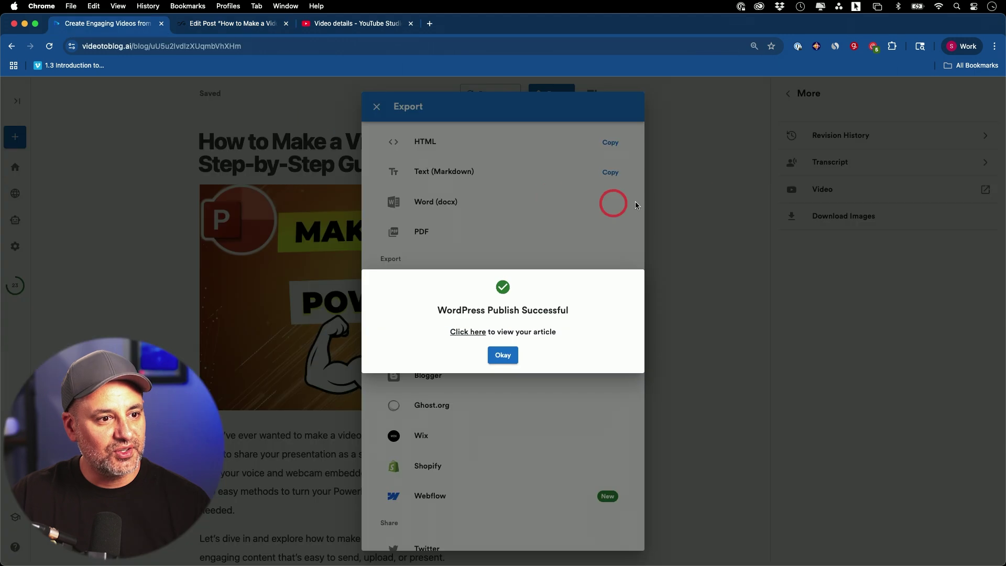
click(701, 195)
Copy the 168-character meta description from the post's Metadata and switch to WordPress
click(618, 103)
click(588, 97)
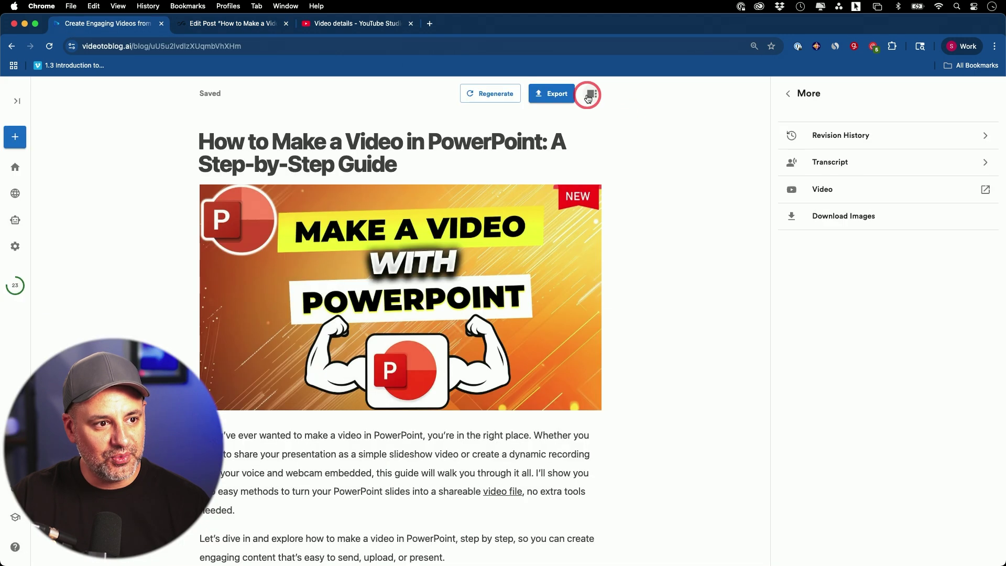
click(787, 92)
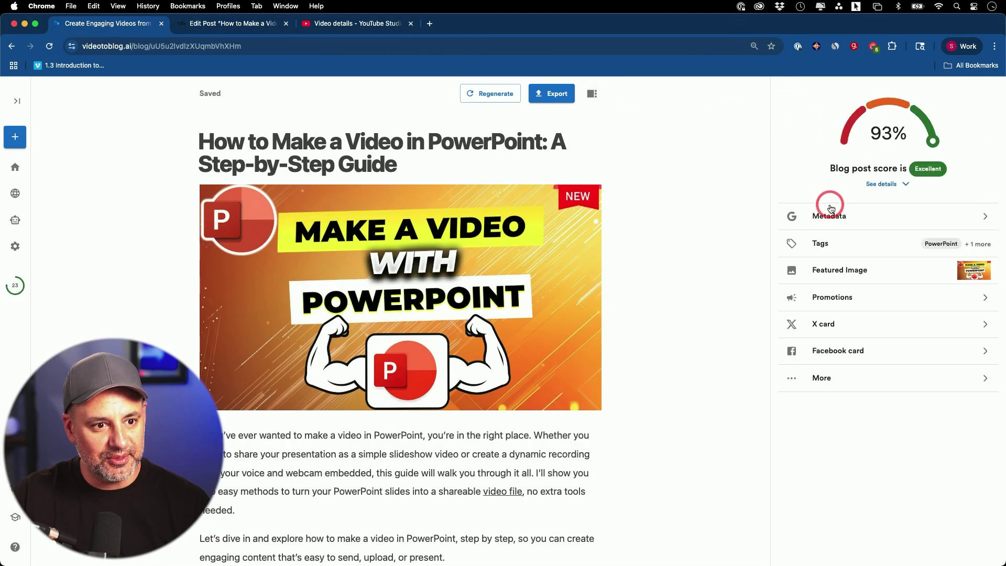
click(829, 219)
click(837, 271)
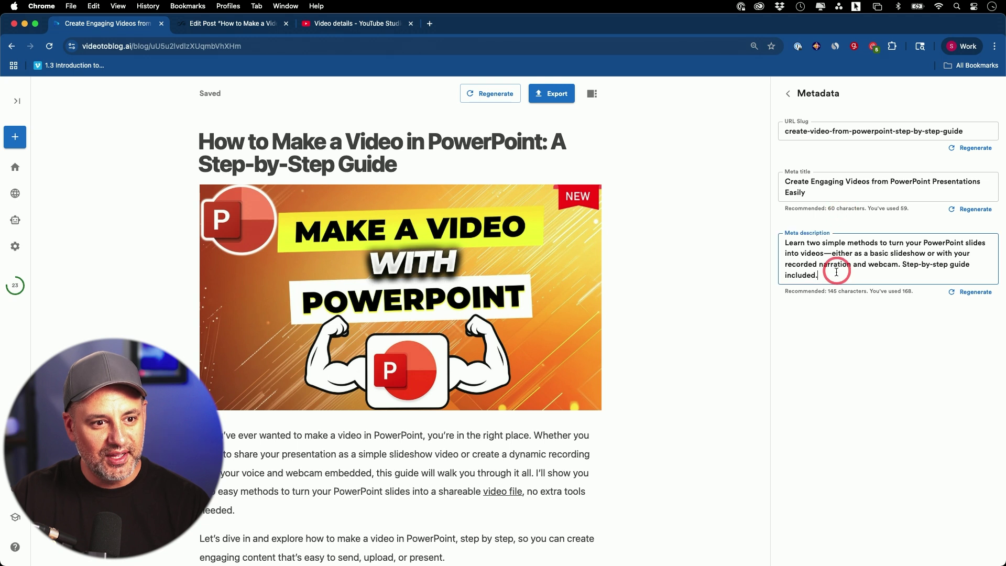
drag(837, 273, 760, 225)
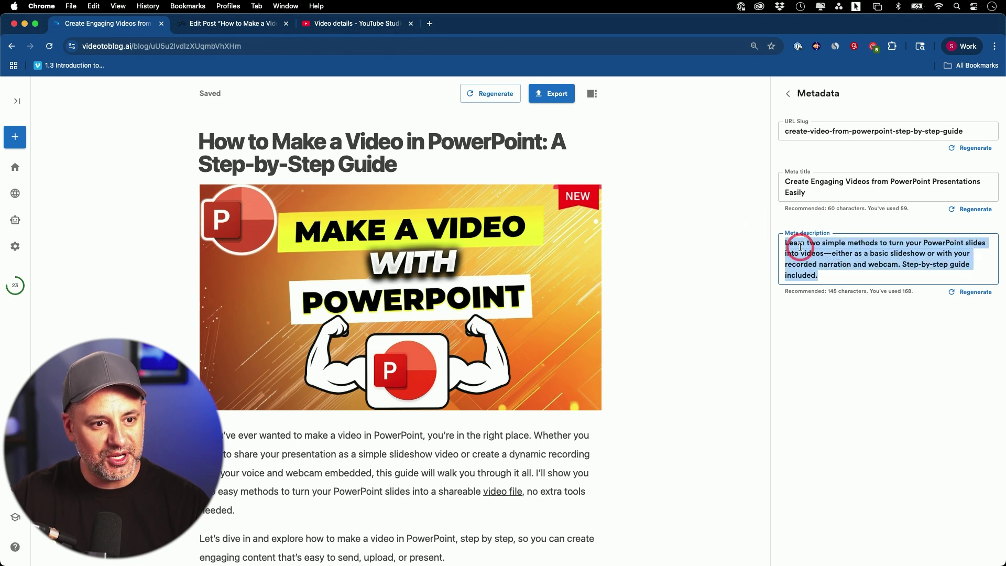
key(ctrl+Tab)
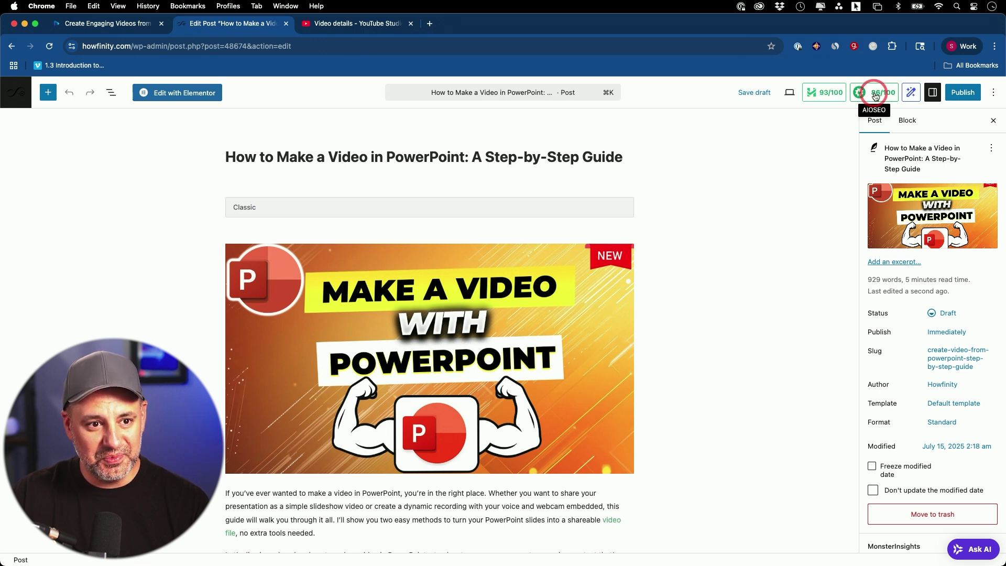
Publish the PowerPoint guide, view the live post on howfinity.com, and return to VideoToBlog
click(960, 95)
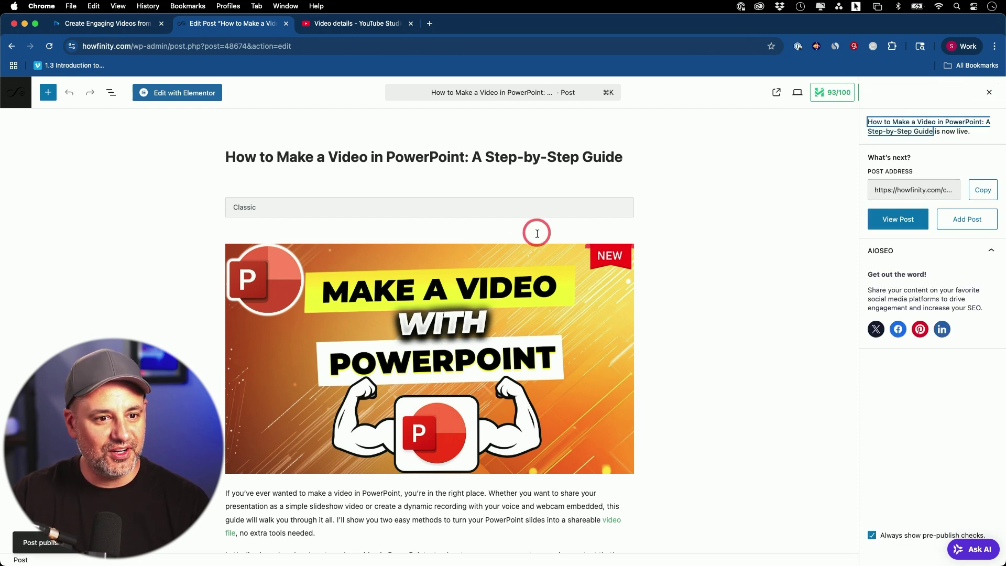
click(904, 223)
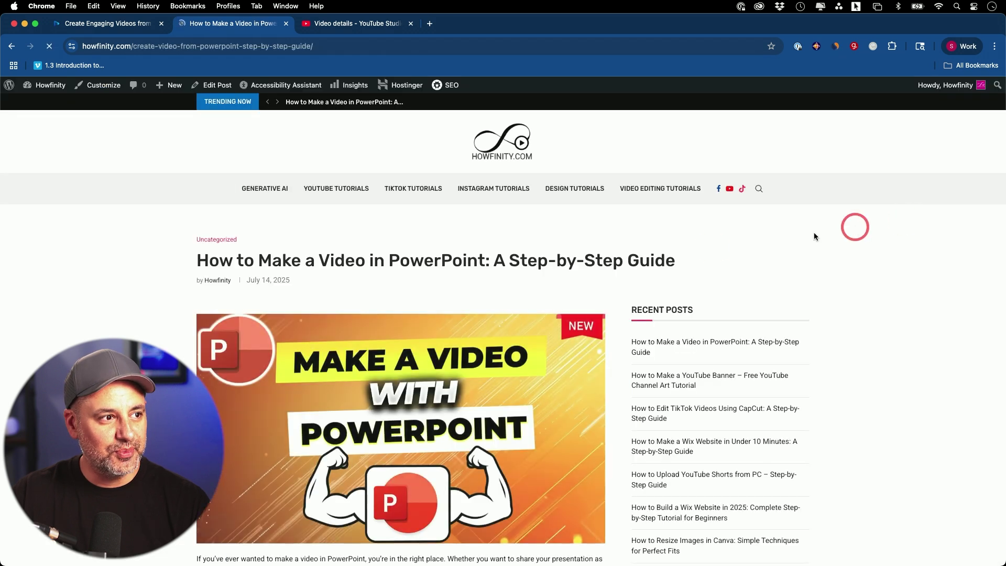
scroll(153, 286, down, 10)
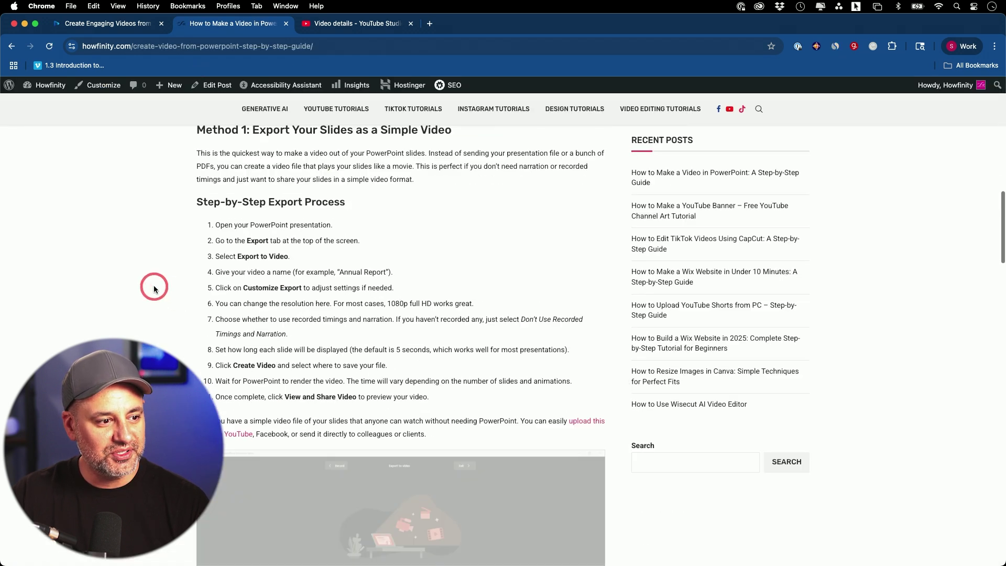
scroll(152, 285, up, 12)
key(super+1)
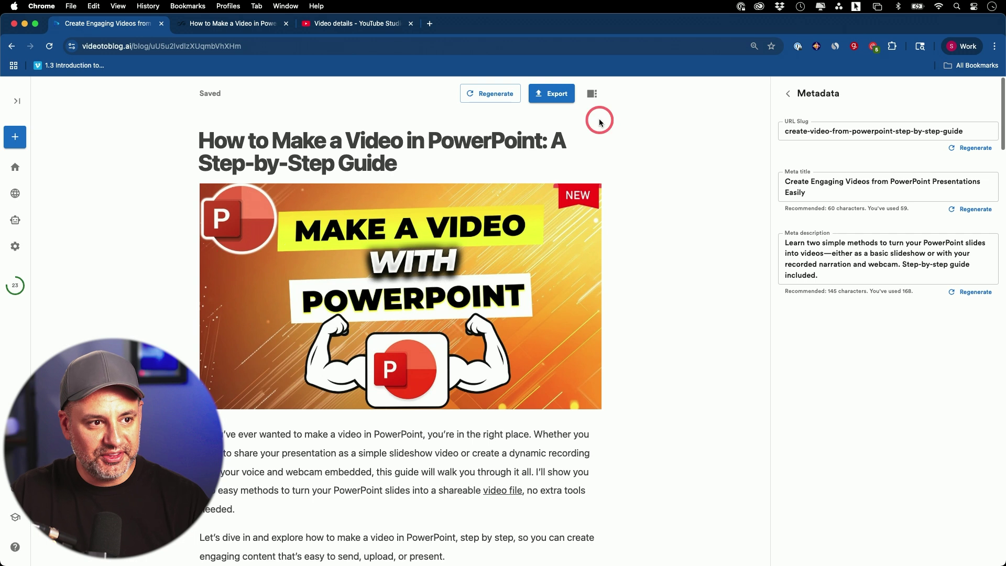
Close the side panel and go through Publications to the Automations page listing Howfinity
click(591, 94)
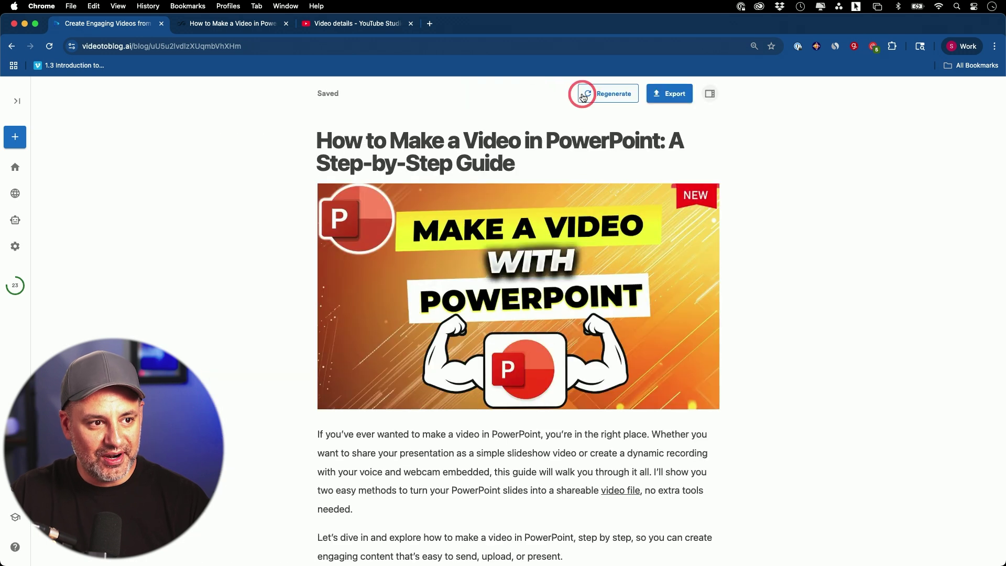
click(15, 194)
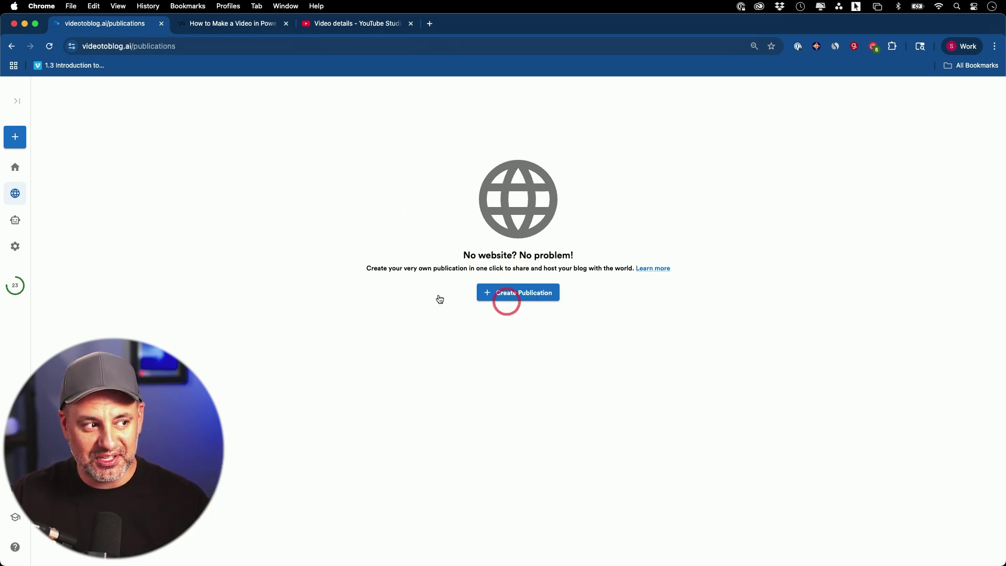
click(16, 220)
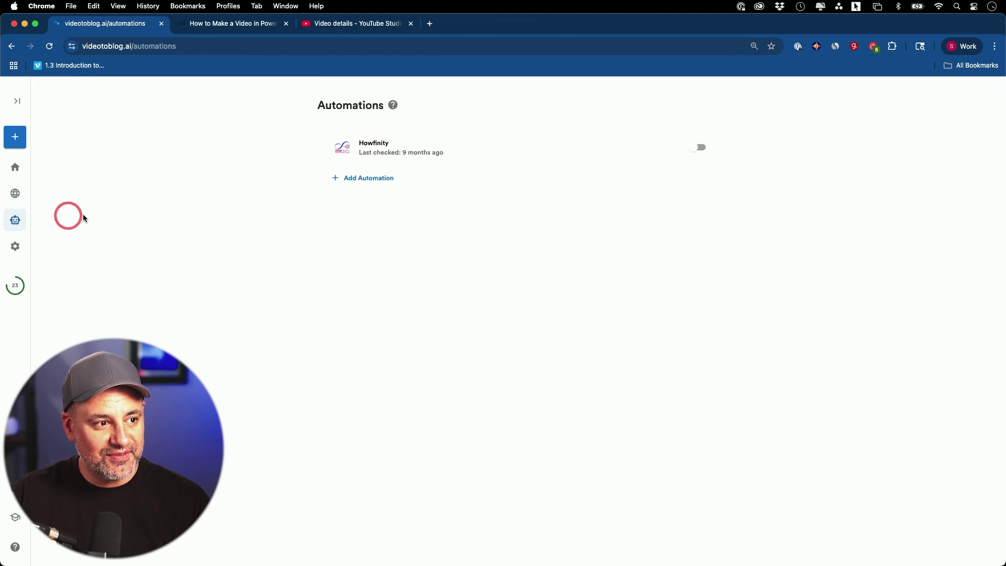
Confirm the Howfinity automation sends new posts to howfinity.com as WordPress drafts, then go to Settings
click(444, 145)
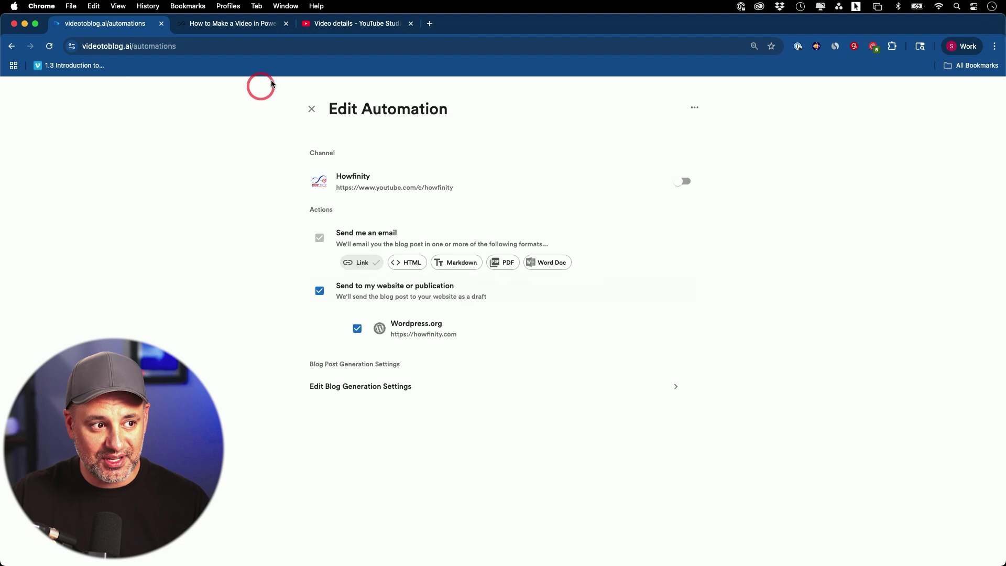
click(311, 109)
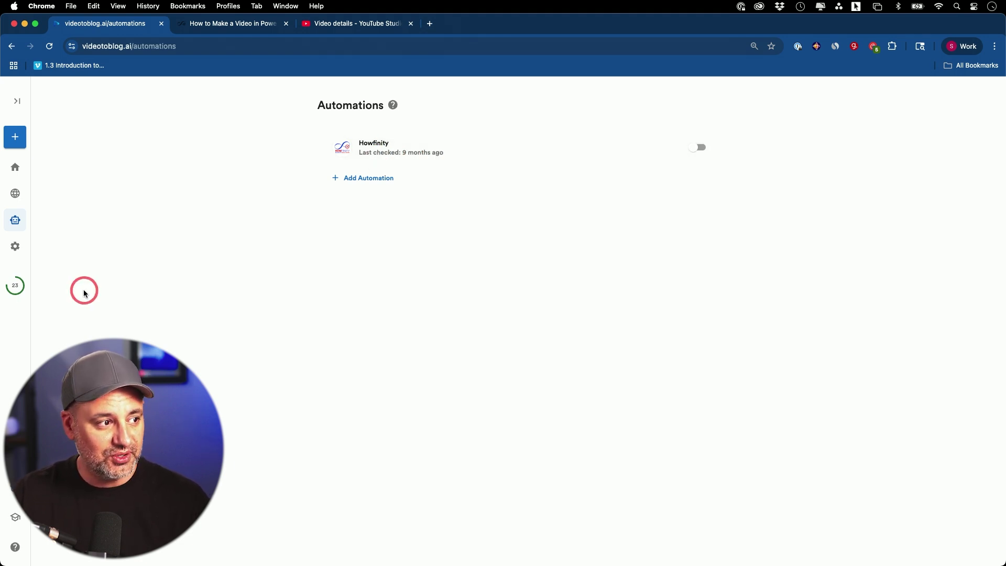
click(21, 251)
scroll(267, 250, down, 1)
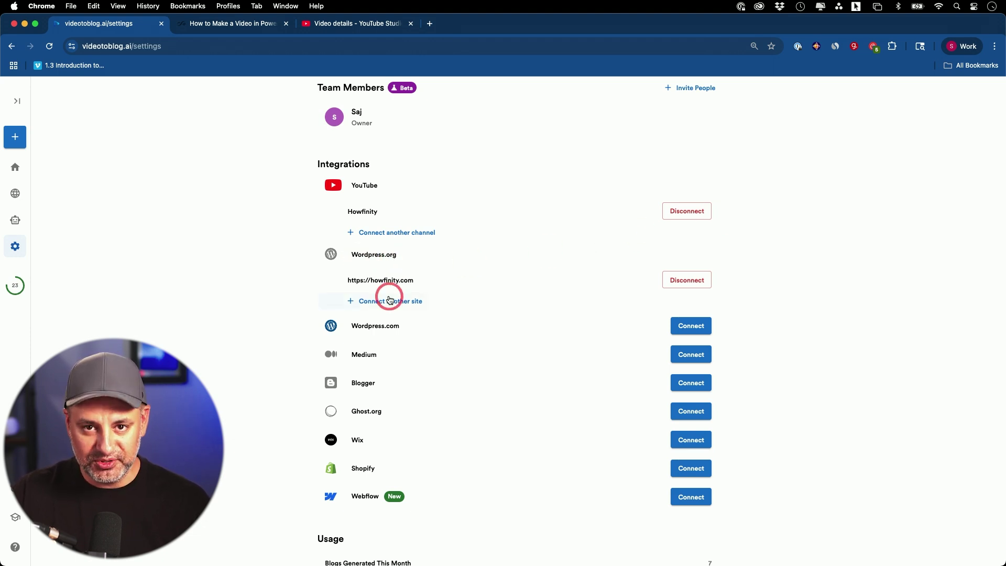
scroll(450, 346, down, 2)
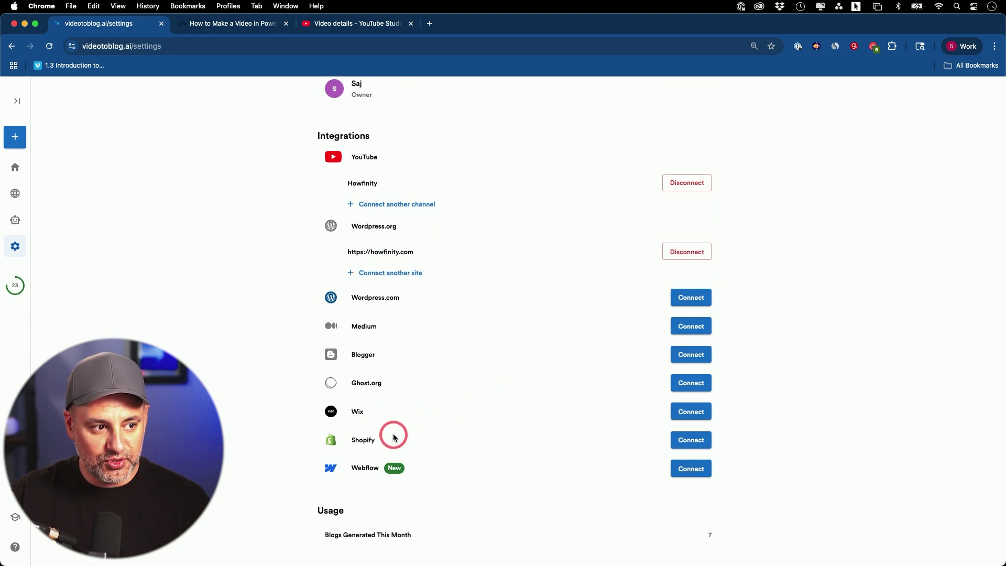